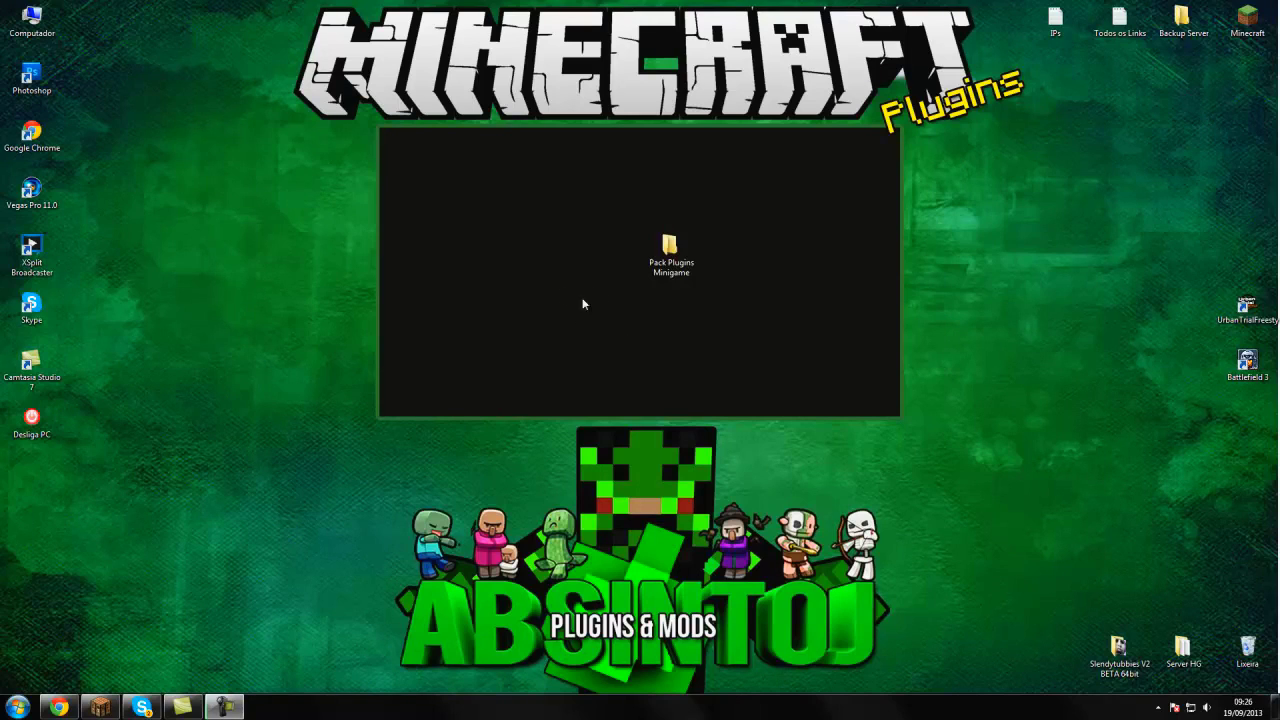
- Open the plugins folder inside the Pack Plugins Minigame folder on the desktop
double_click(668, 255)
drag(516, 84, 664, 122)
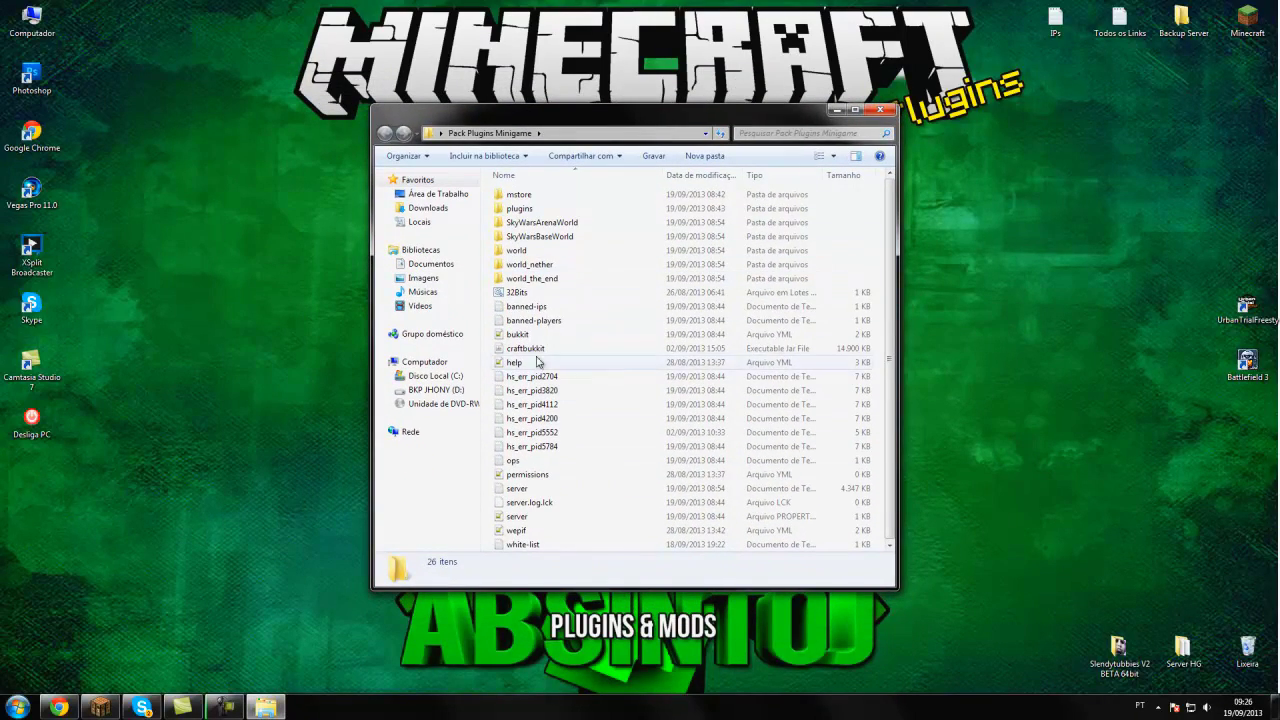
double_click(520, 208)
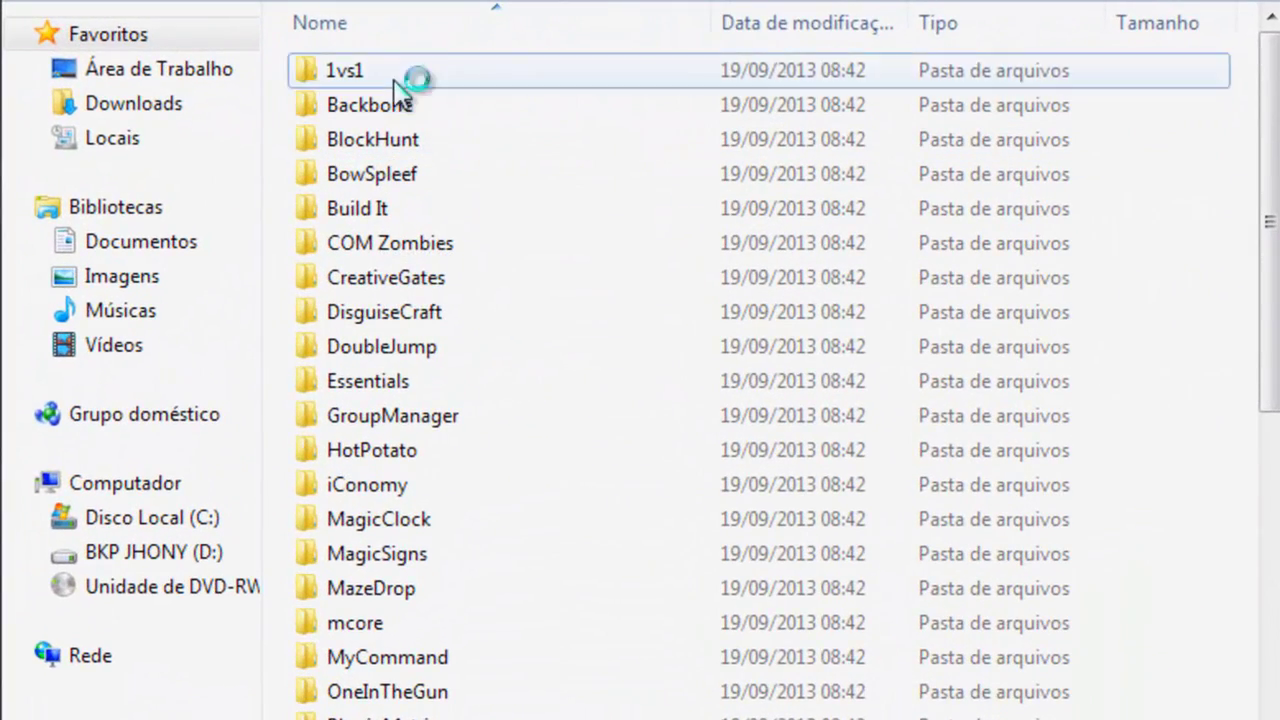
- Go through the plugin folders one by one from 1vs1 to DisguiseCraft, revisiting Backbone and BlockHunt as related to DisguiseCraft
click(481, 152)
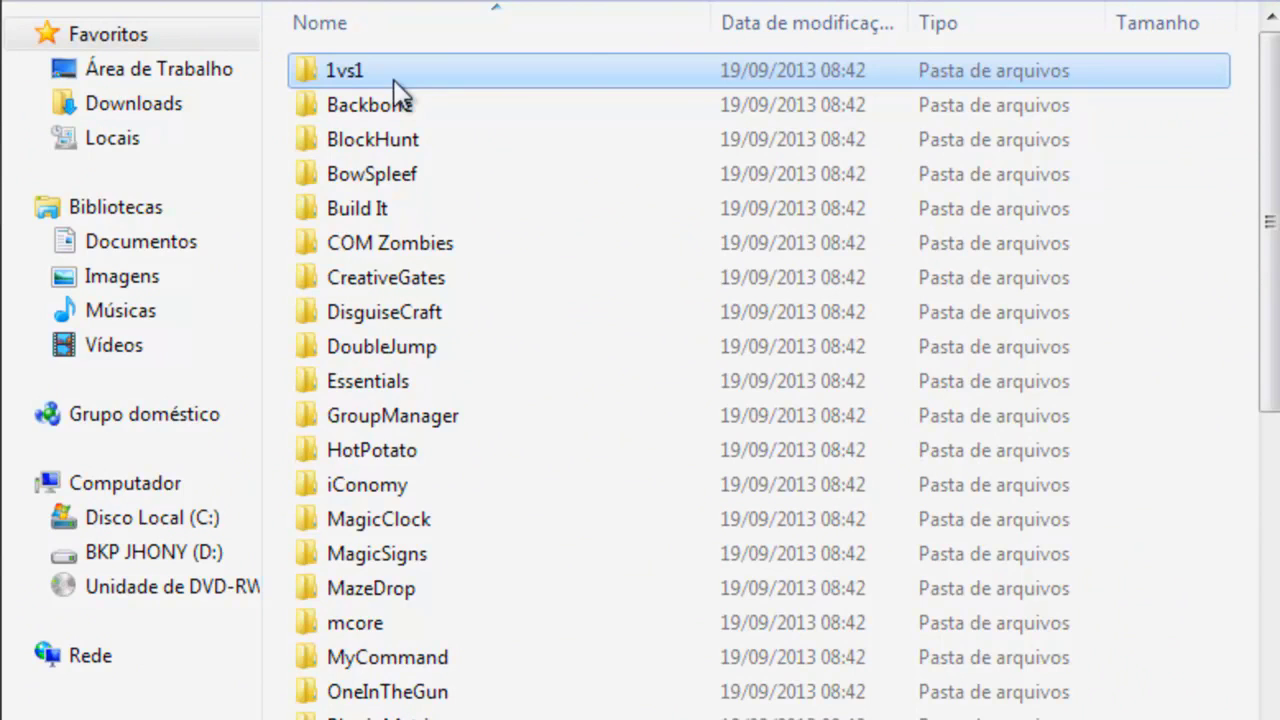
click(414, 112)
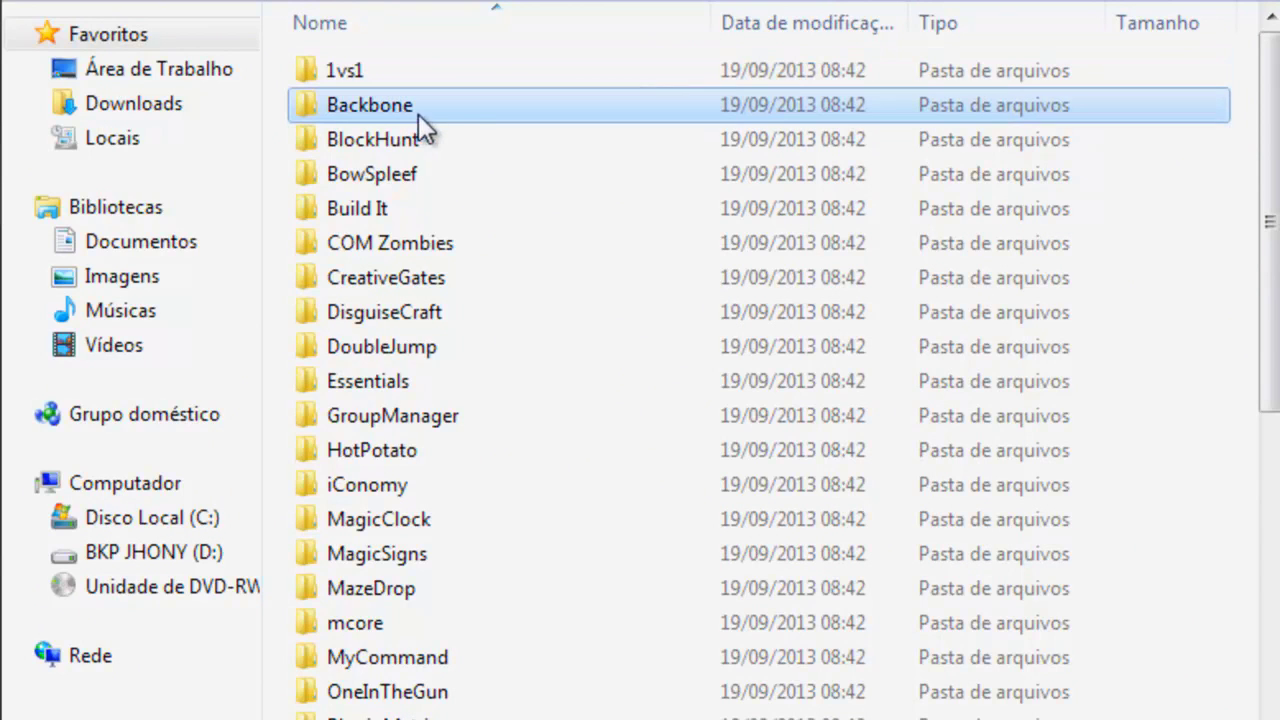
click(431, 146)
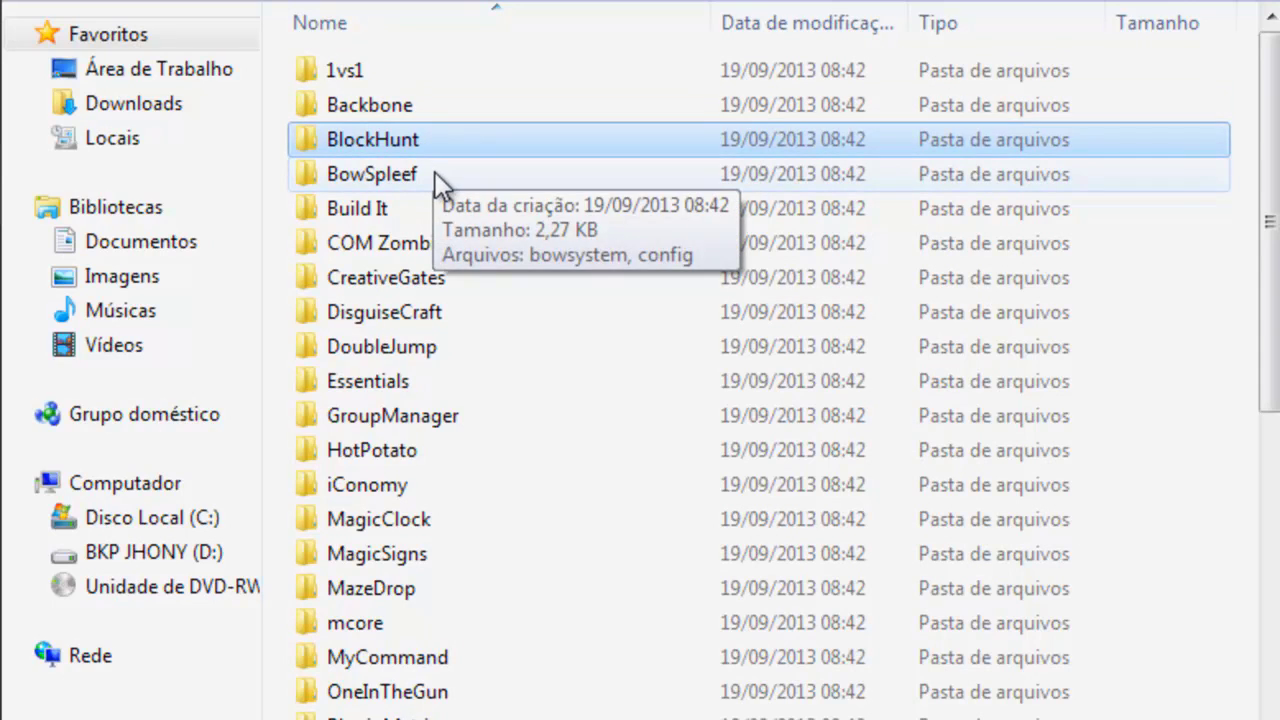
click(436, 176)
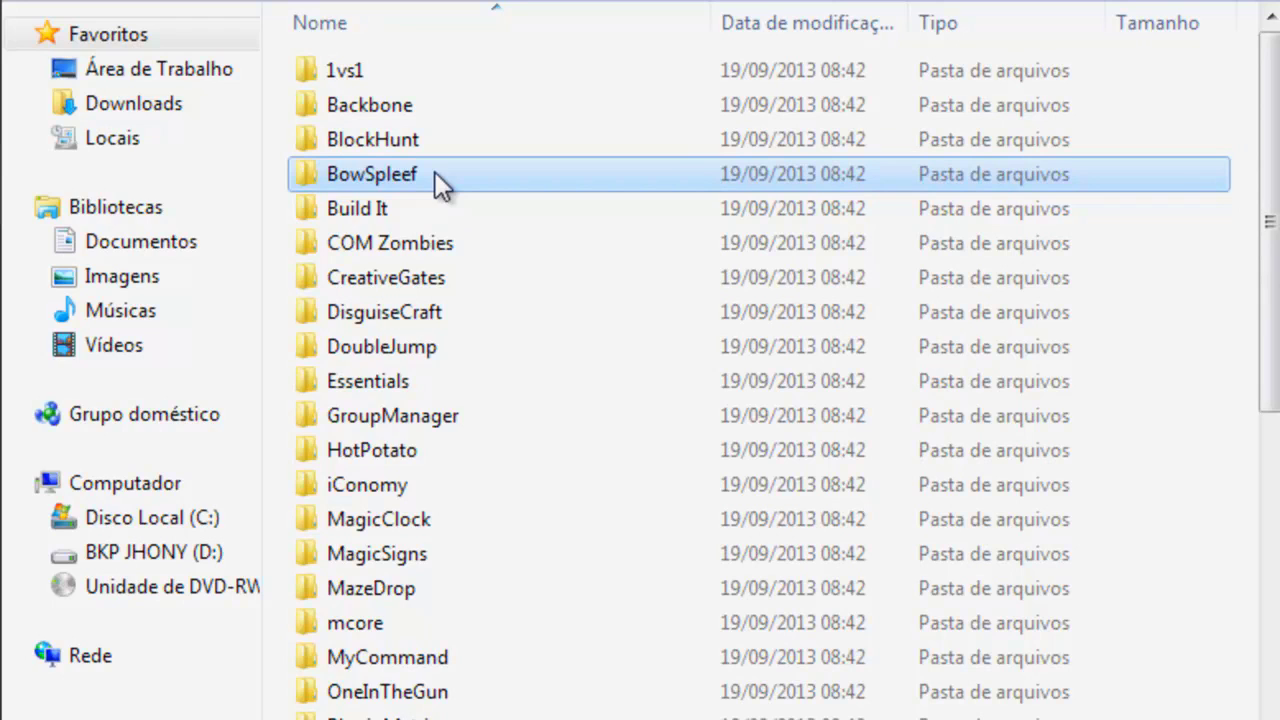
click(413, 206)
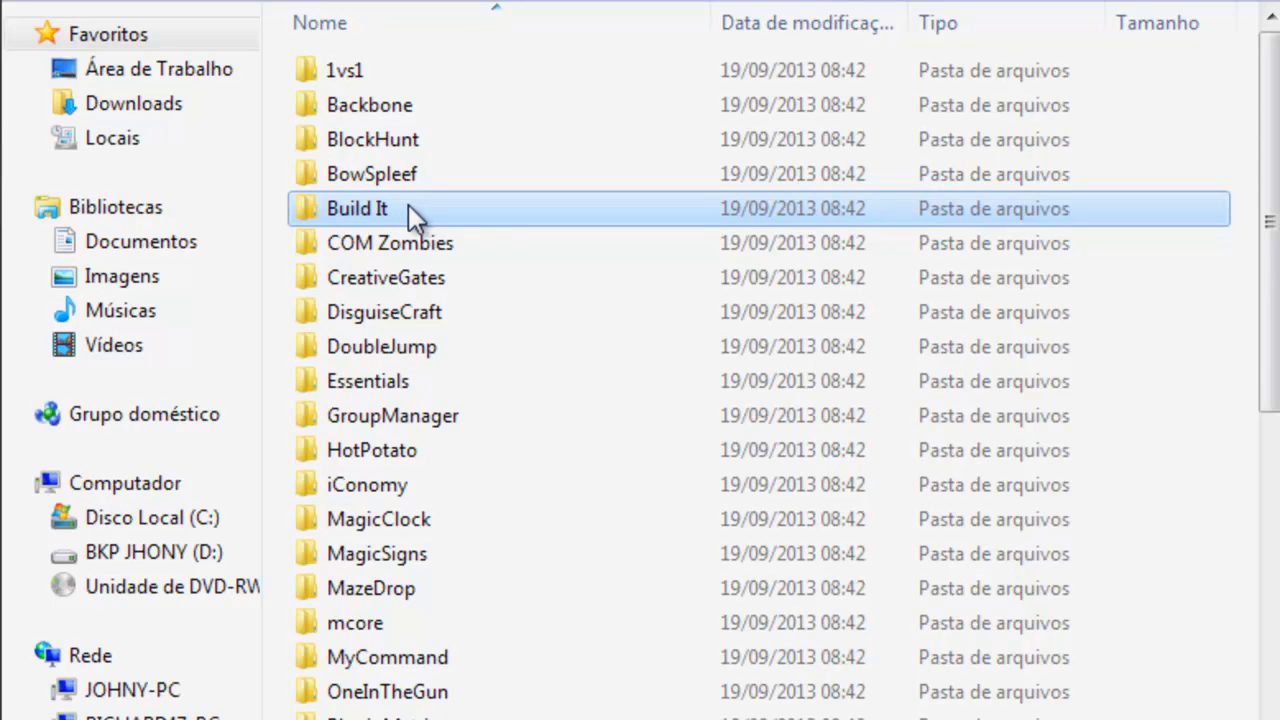
click(433, 252)
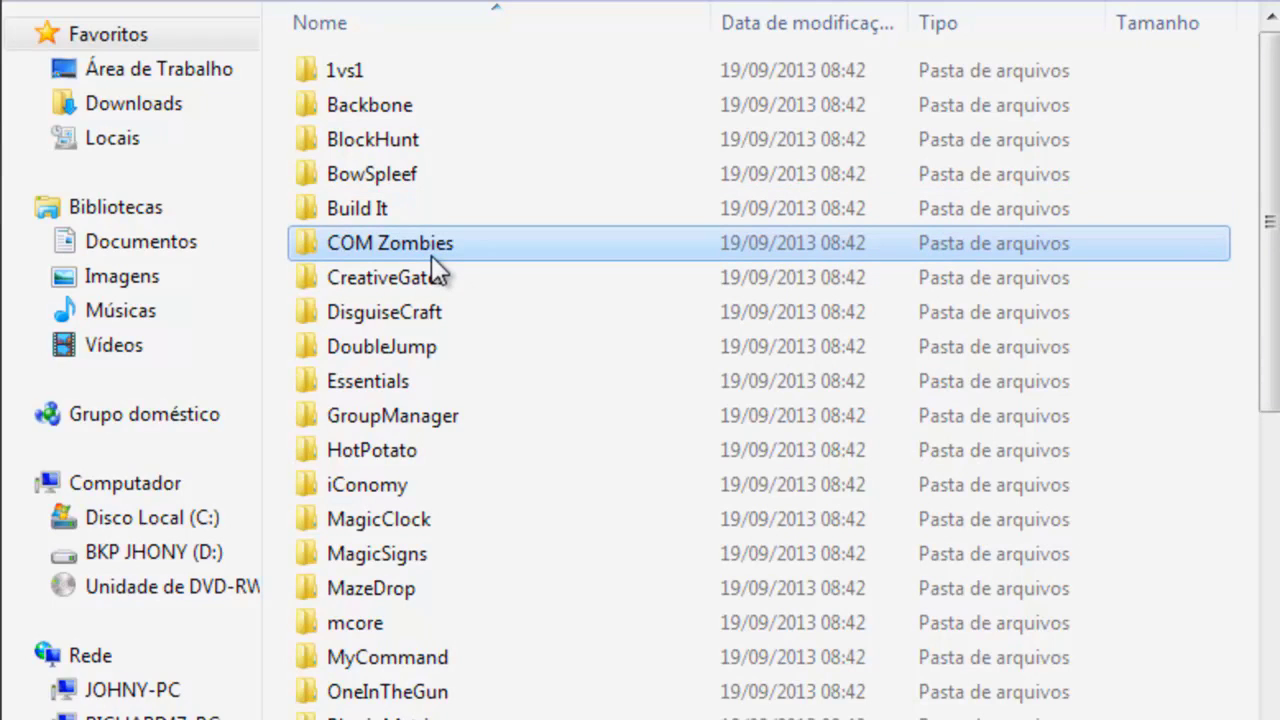
click(443, 282)
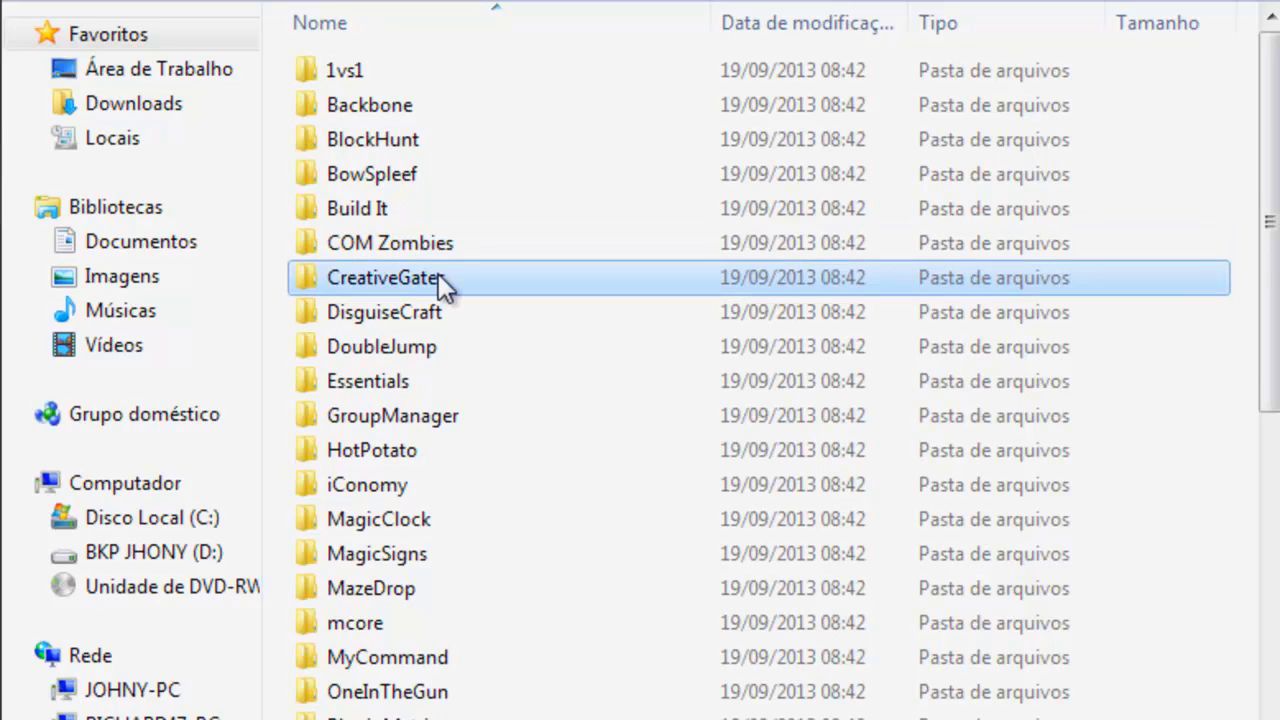
click(408, 314)
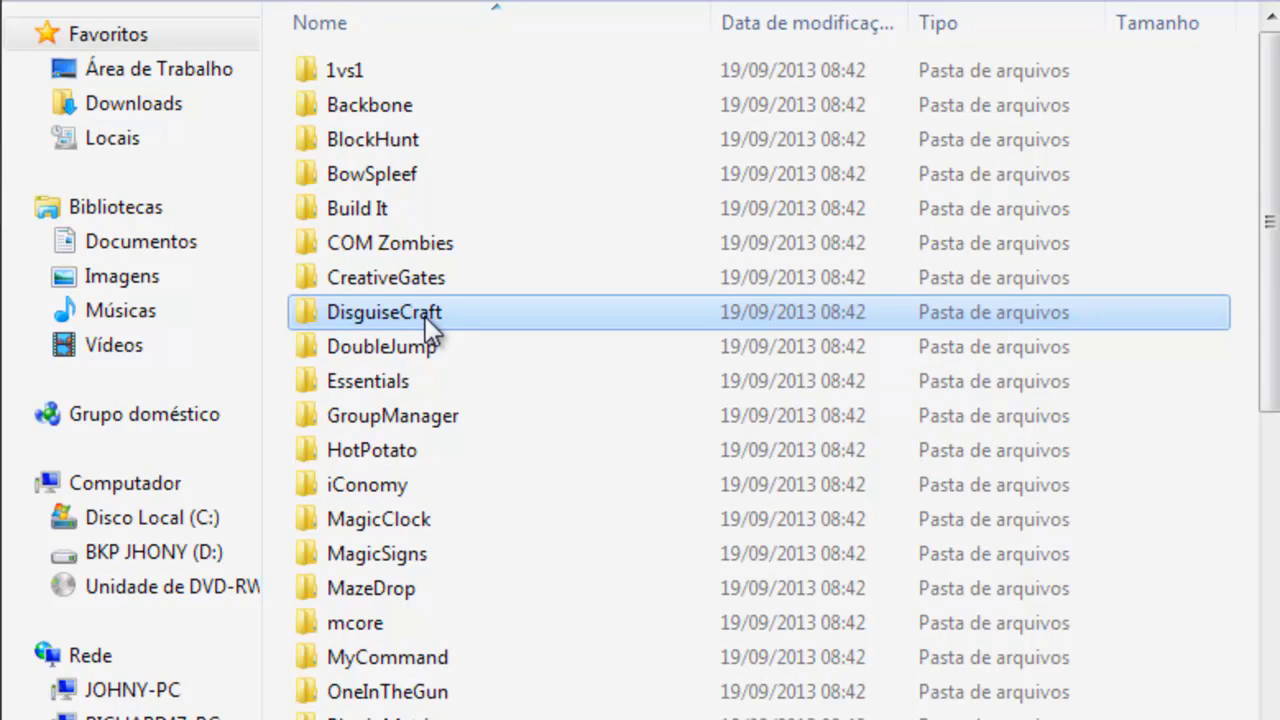
mouse_move(413, 312)
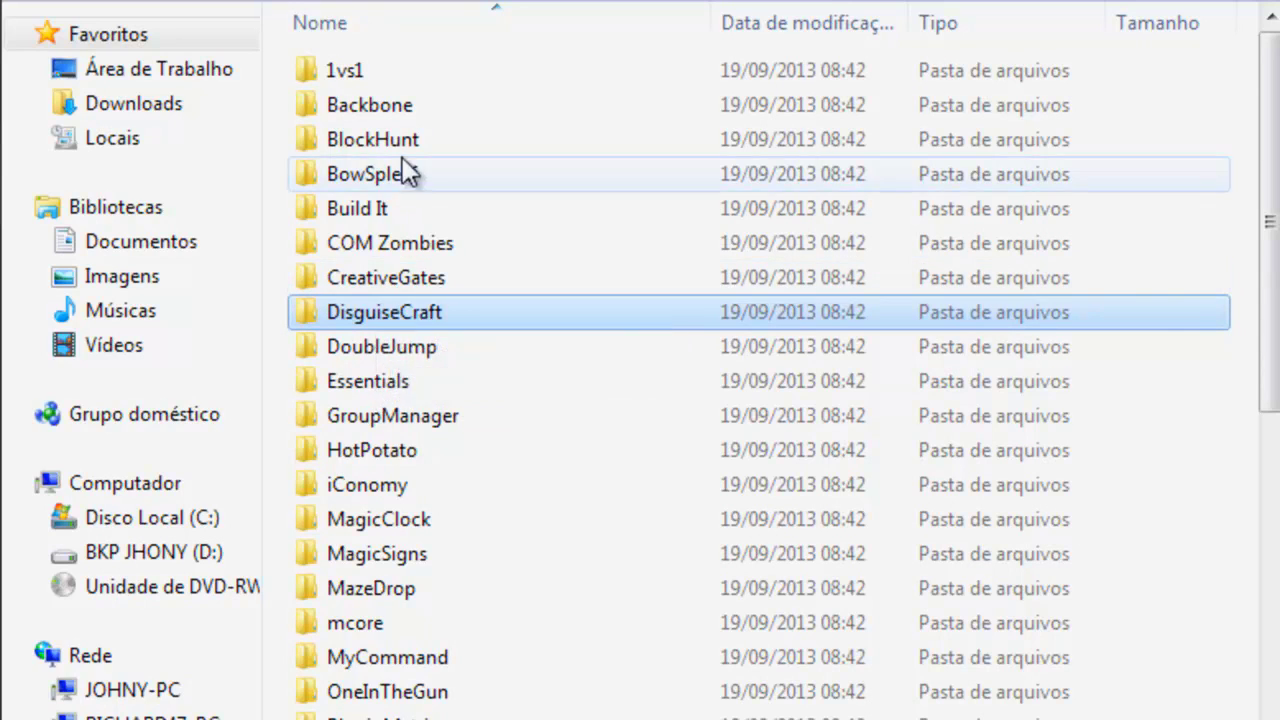
click(395, 112)
click(396, 141)
click(430, 310)
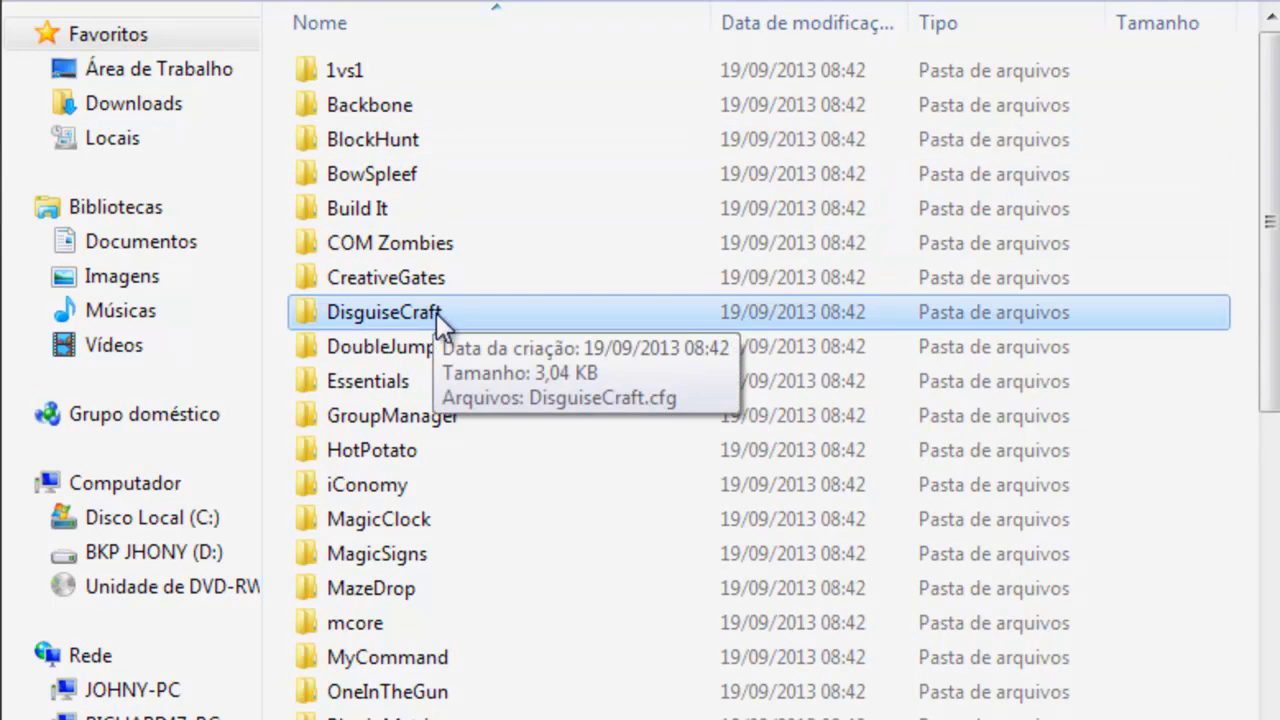
- Review the plugin folders in order from DoubleJump to MazeDrop
click(425, 350)
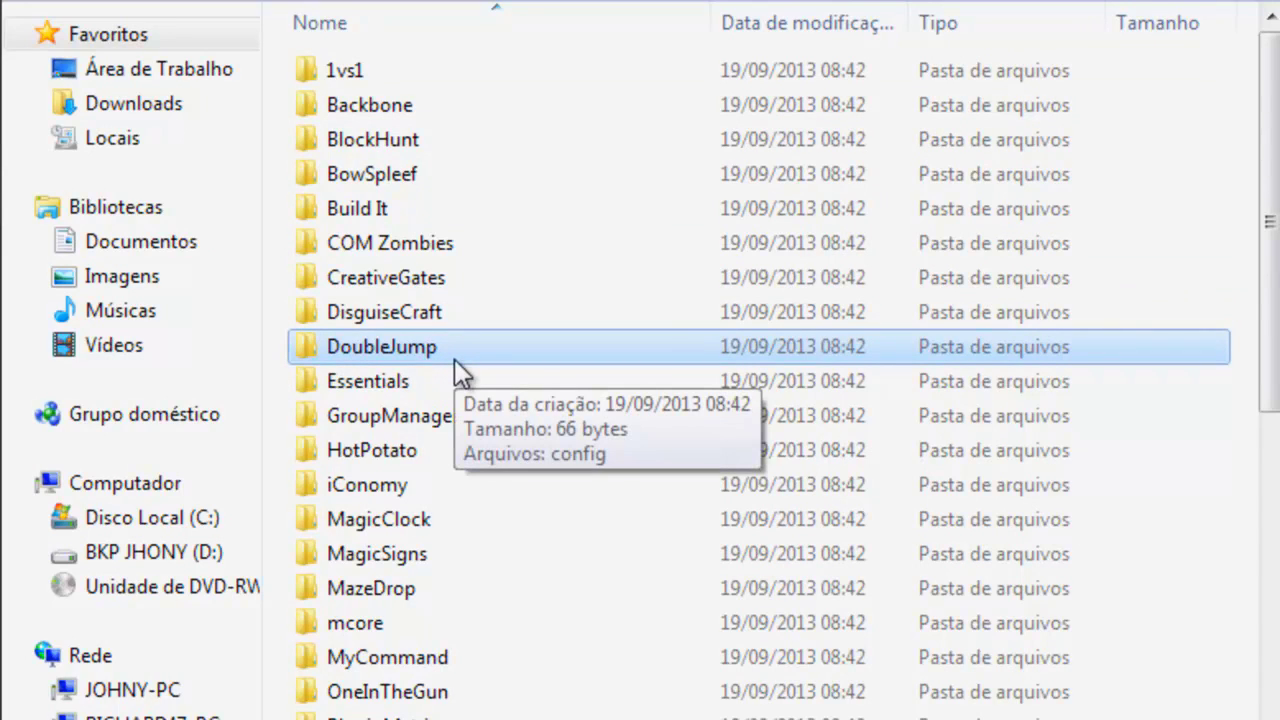
click(349, 386)
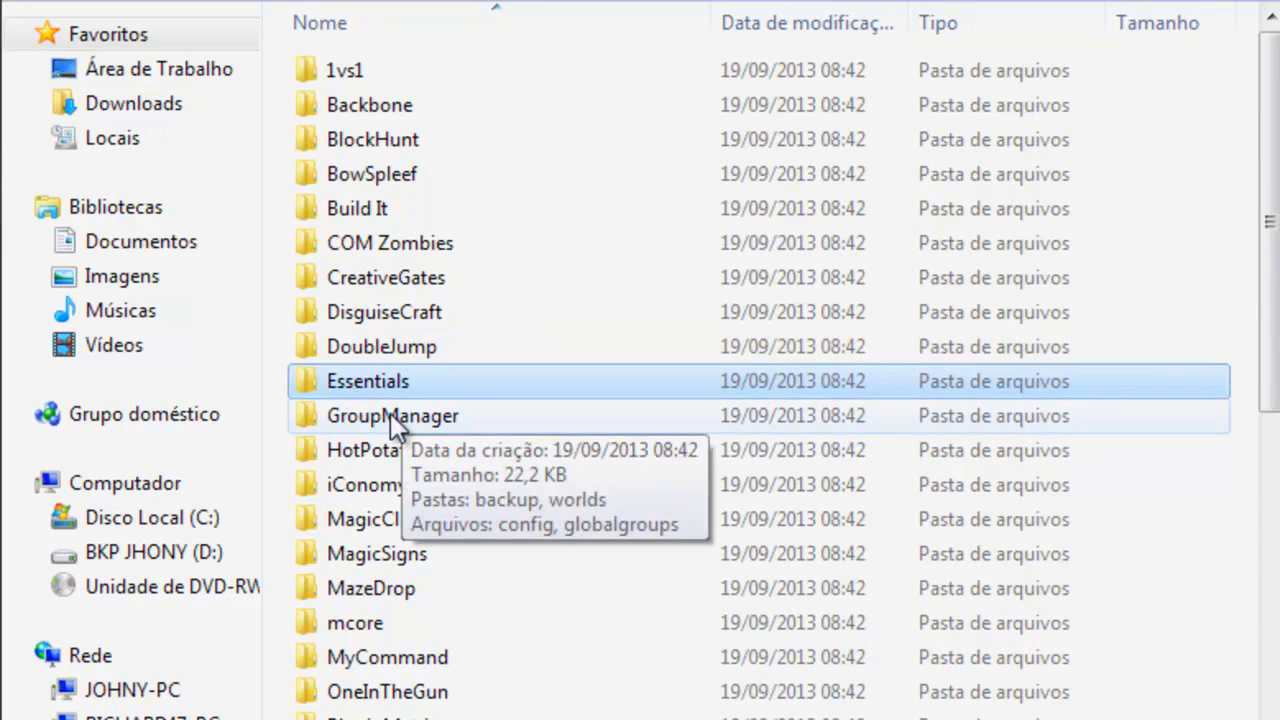
click(384, 413)
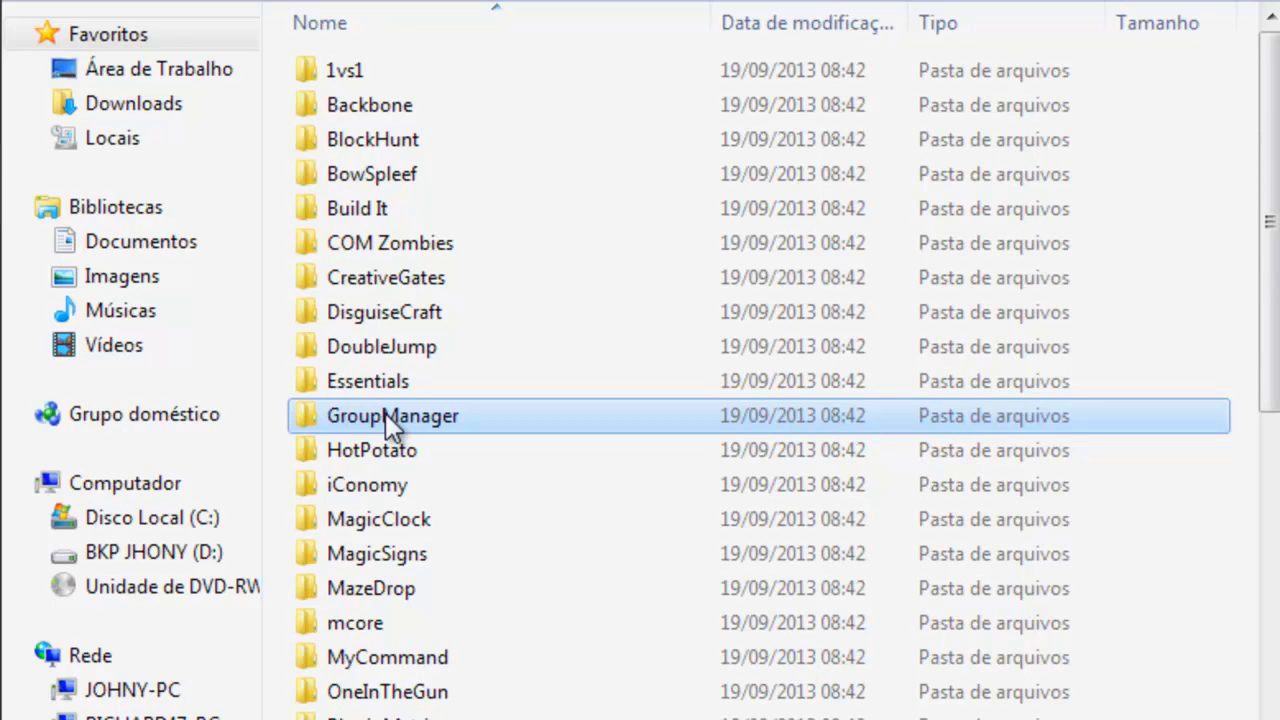
click(398, 458)
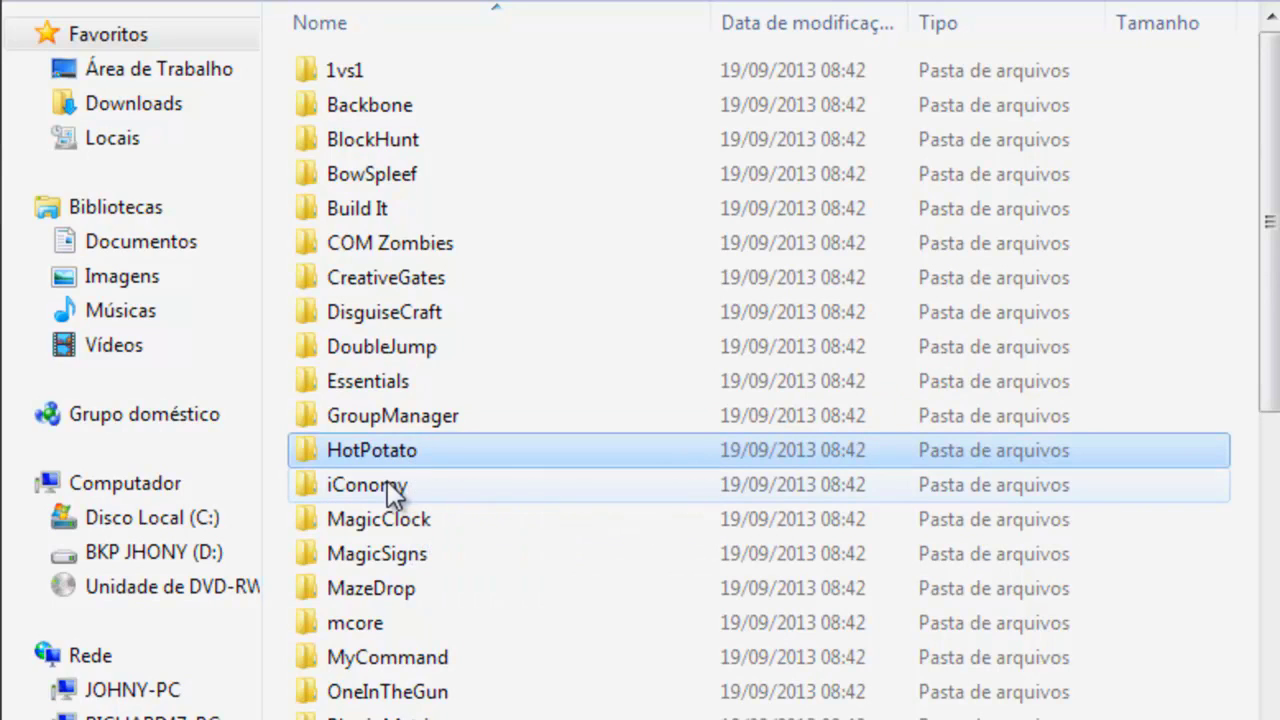
click(390, 488)
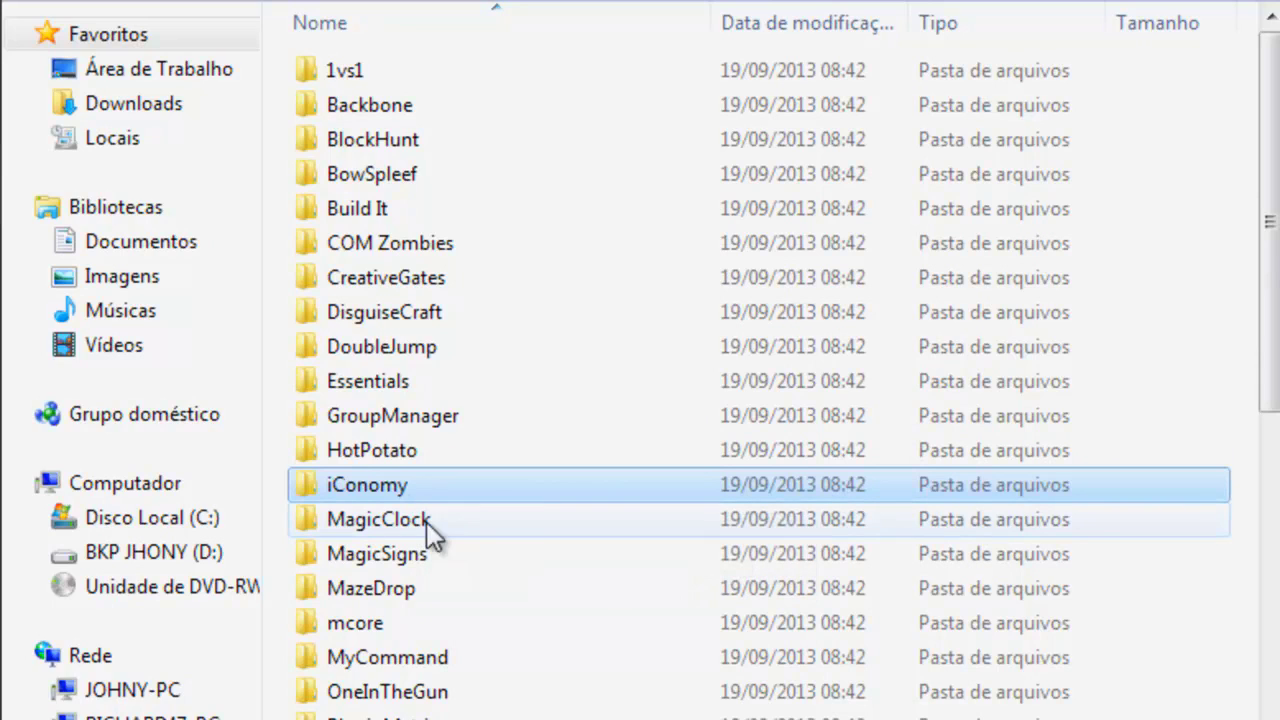
click(446, 521)
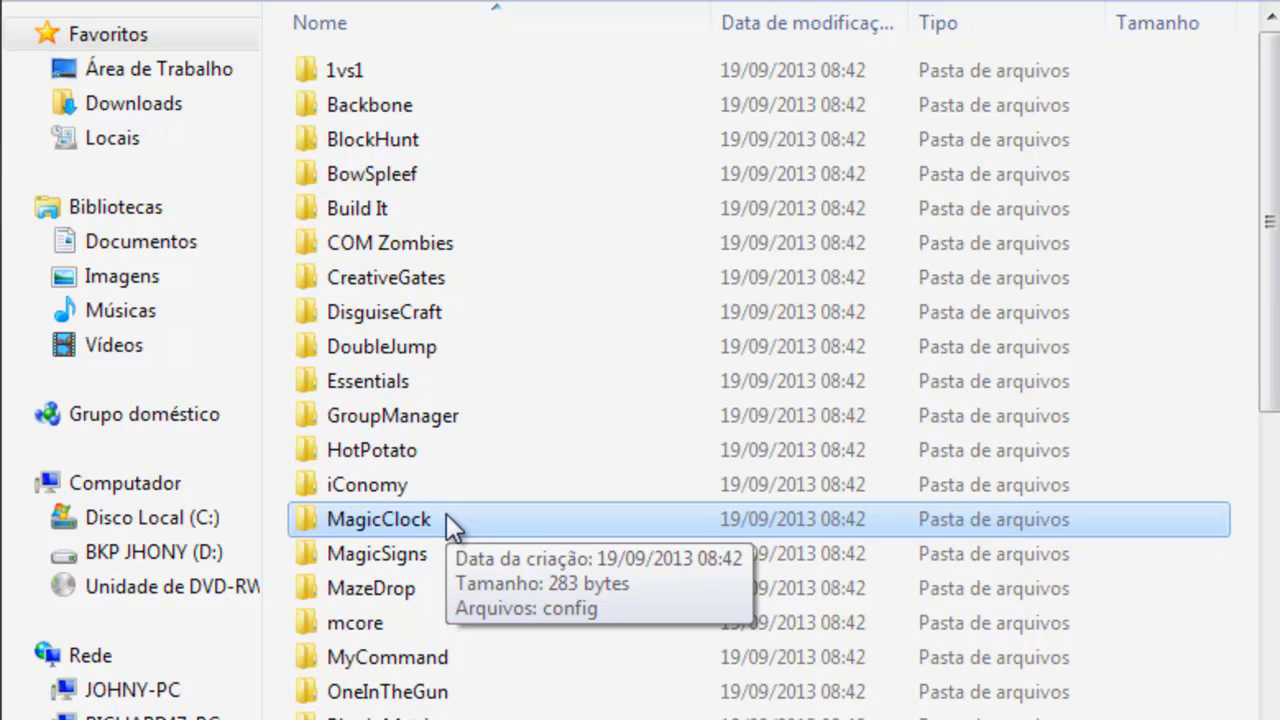
click(420, 563)
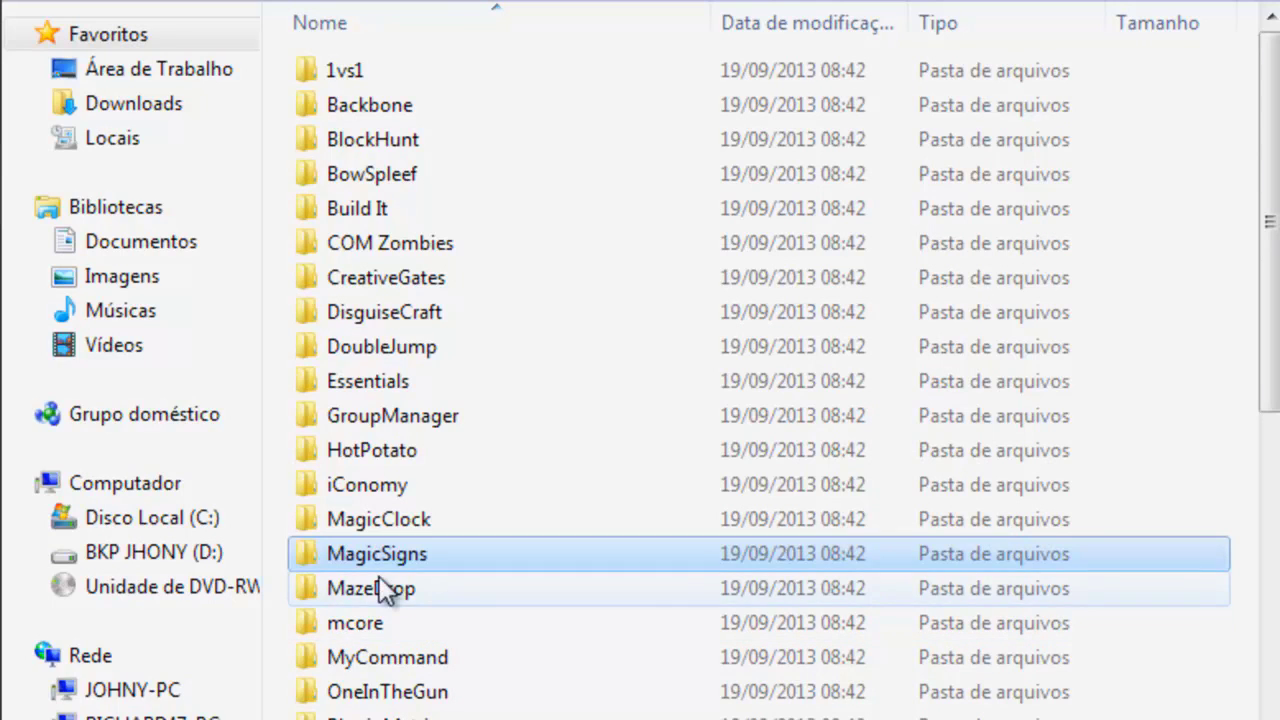
click(407, 589)
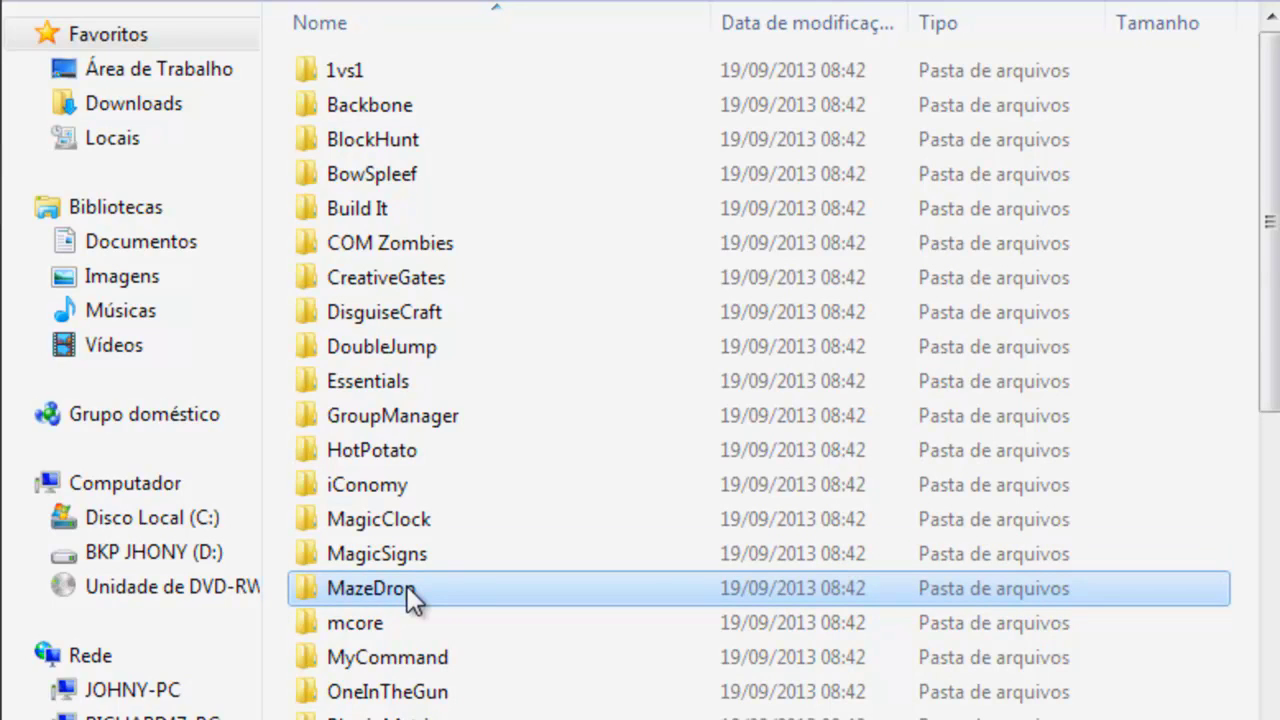
- Review the mcore folder together with CreativeGates, followed by the MyCommand and OneInTheGun folders
click(390, 625)
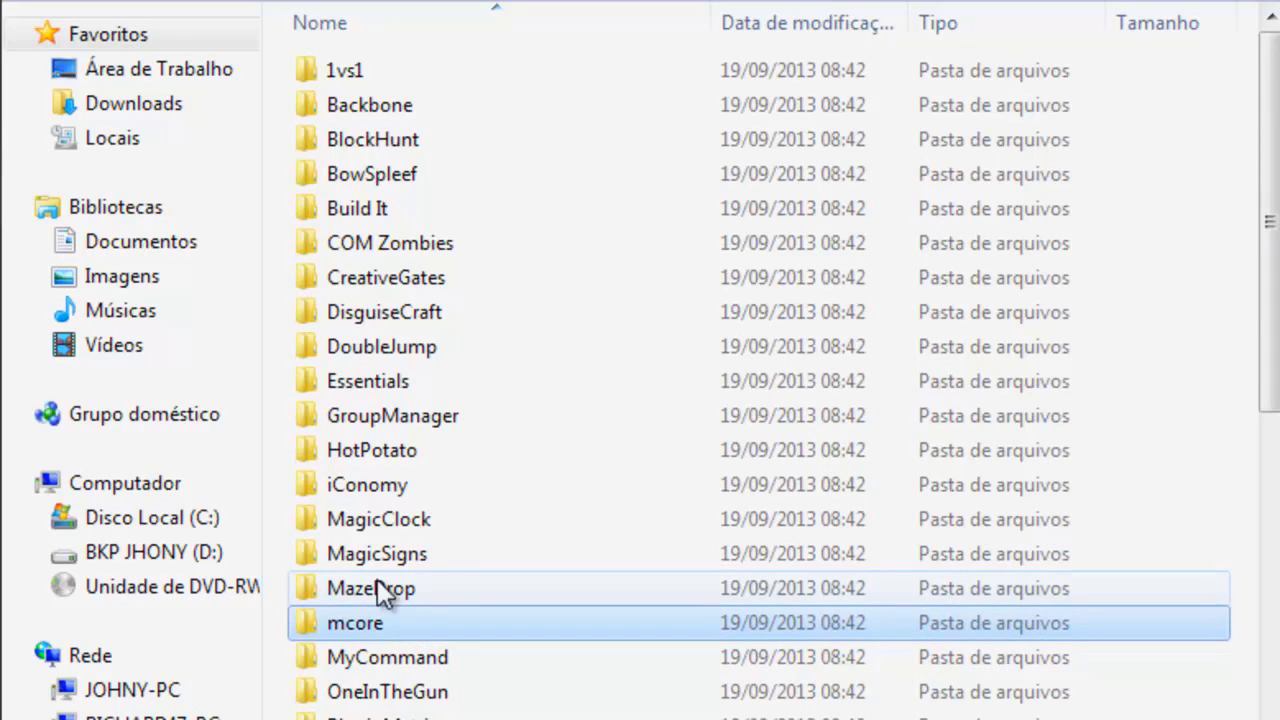
click(370, 283)
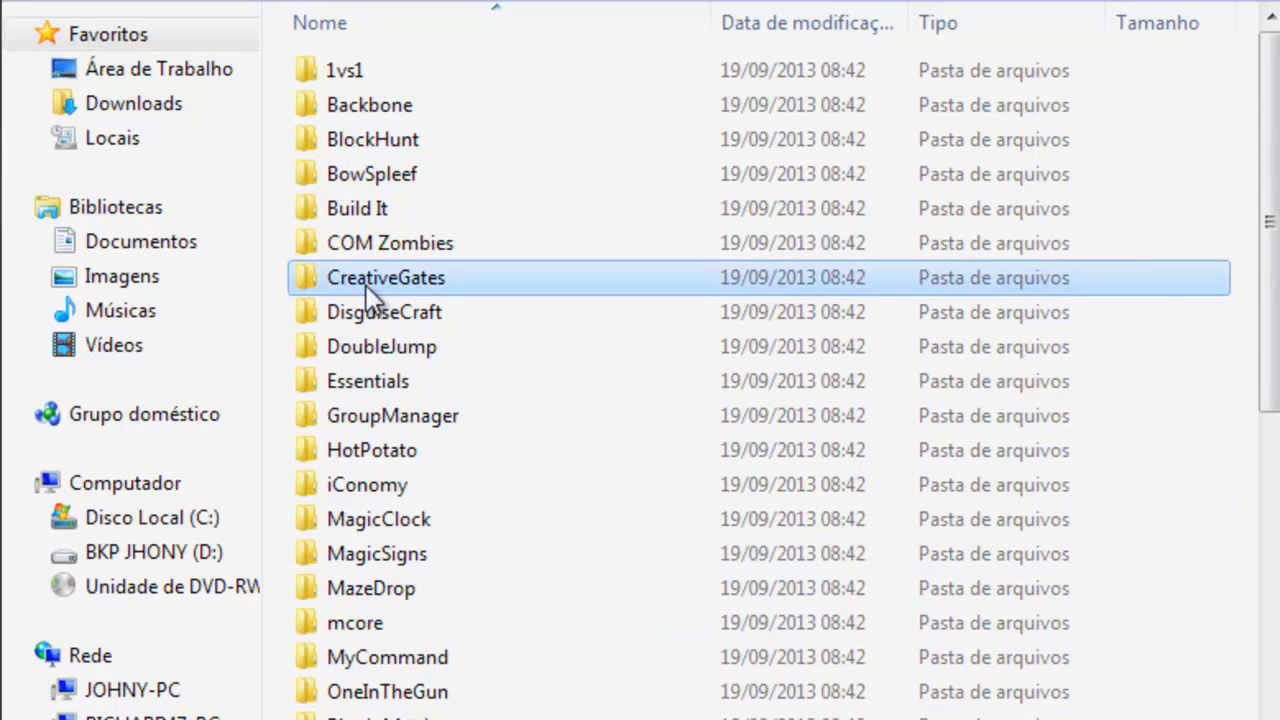
click(335, 625)
click(449, 668)
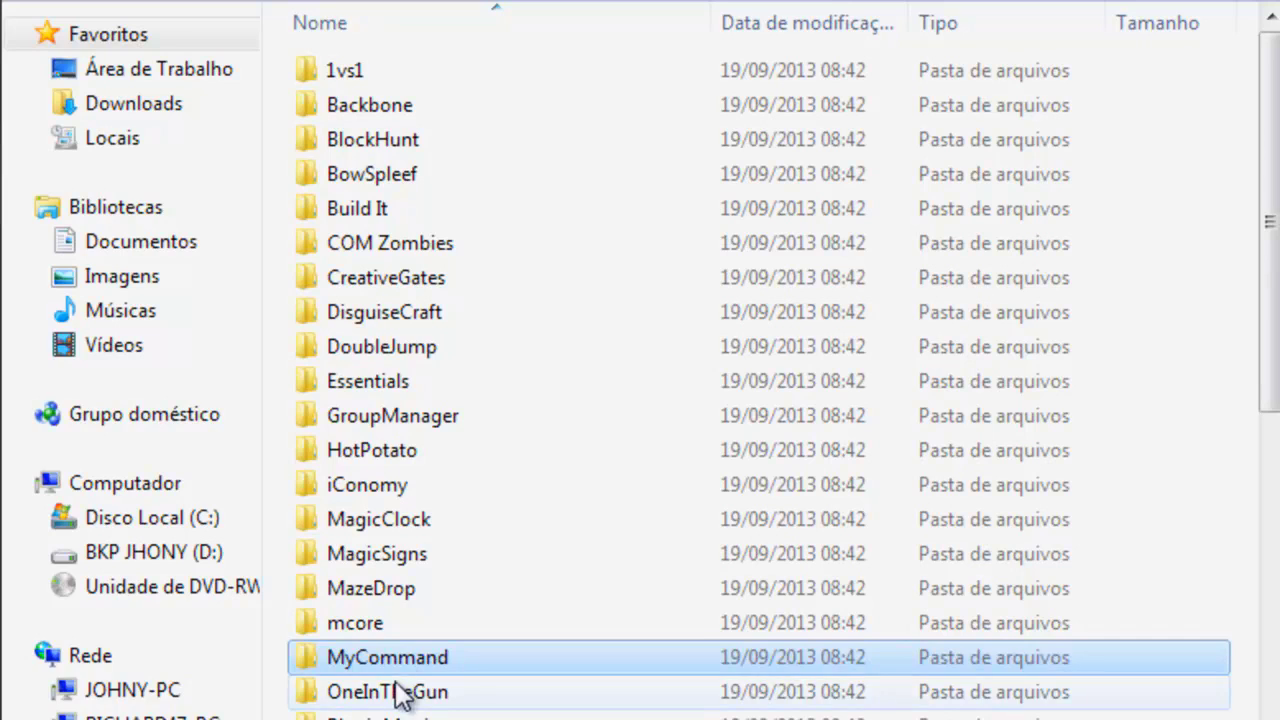
click(420, 691)
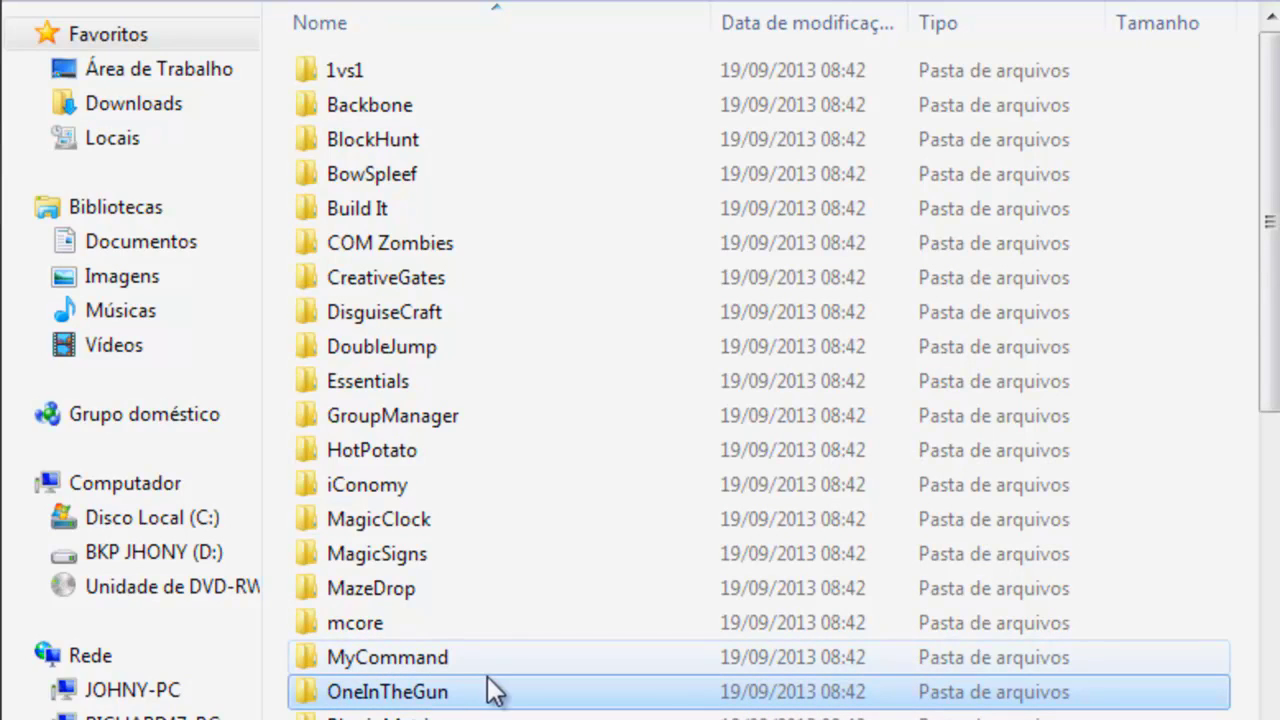
click(380, 716)
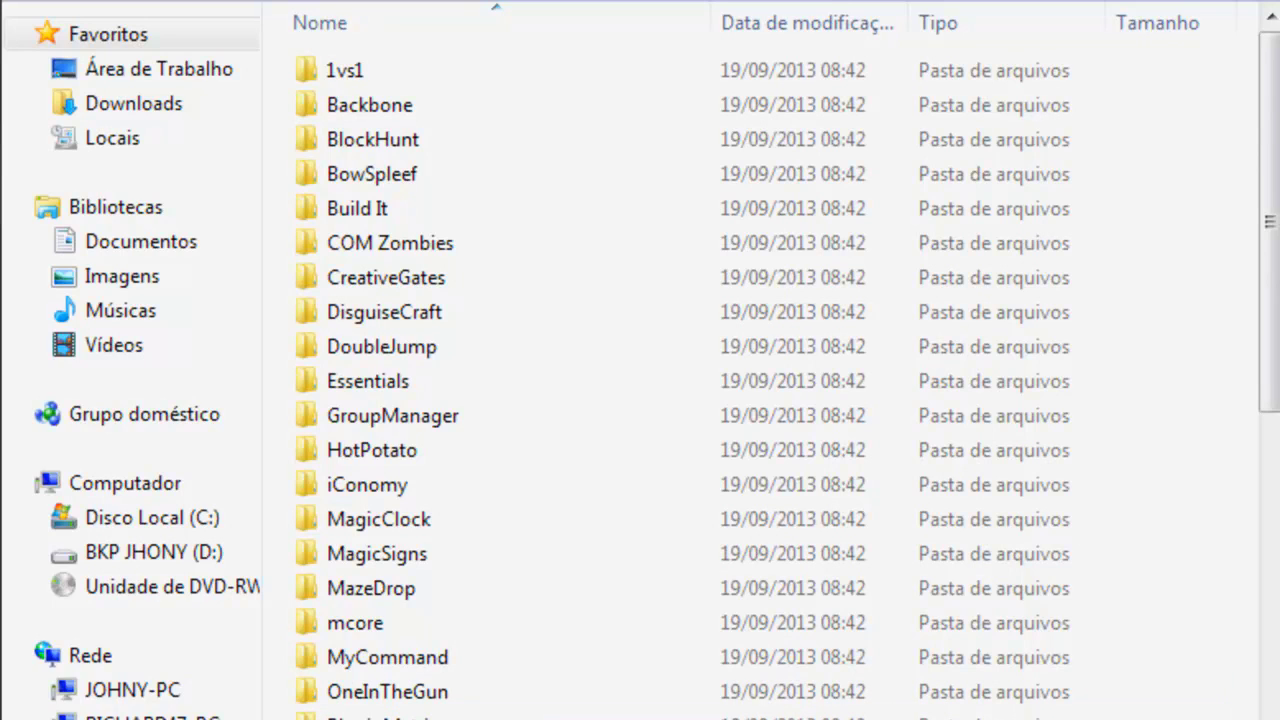
- Review the remaining plugin folders from QuakeDM to WorldGuard and look over the plugin jar files listed below them
click(440, 310)
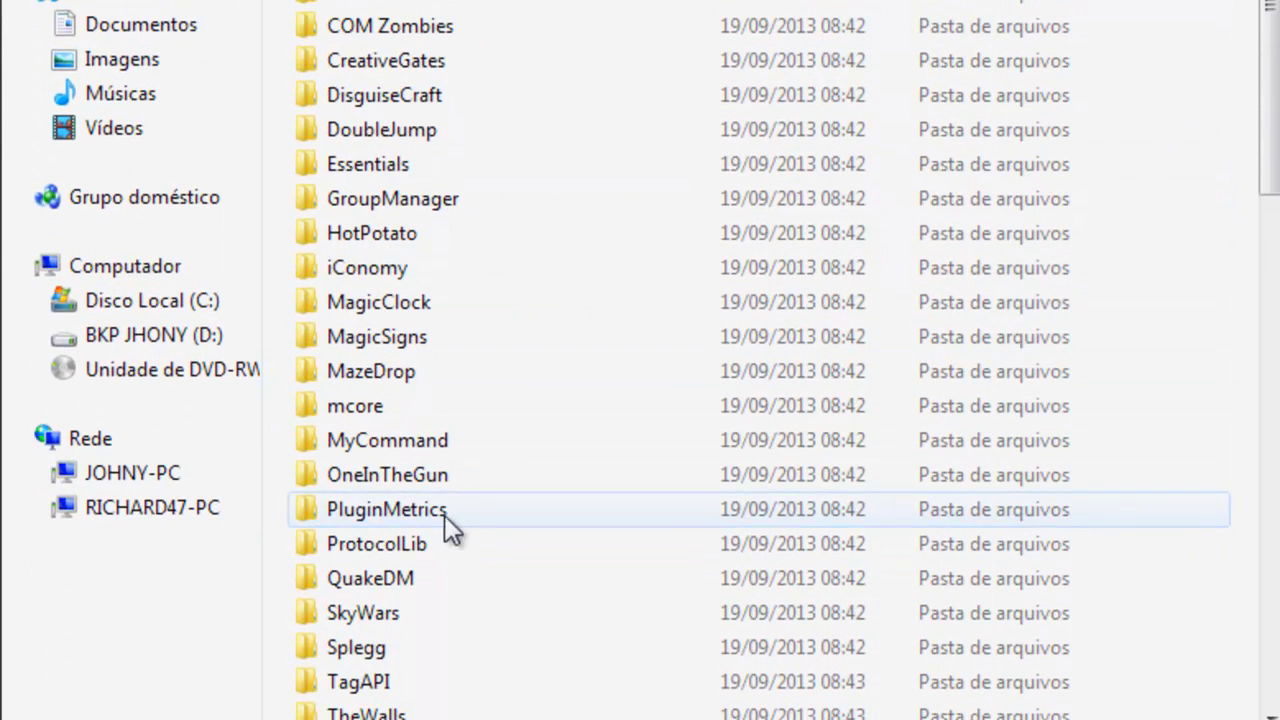
click(422, 578)
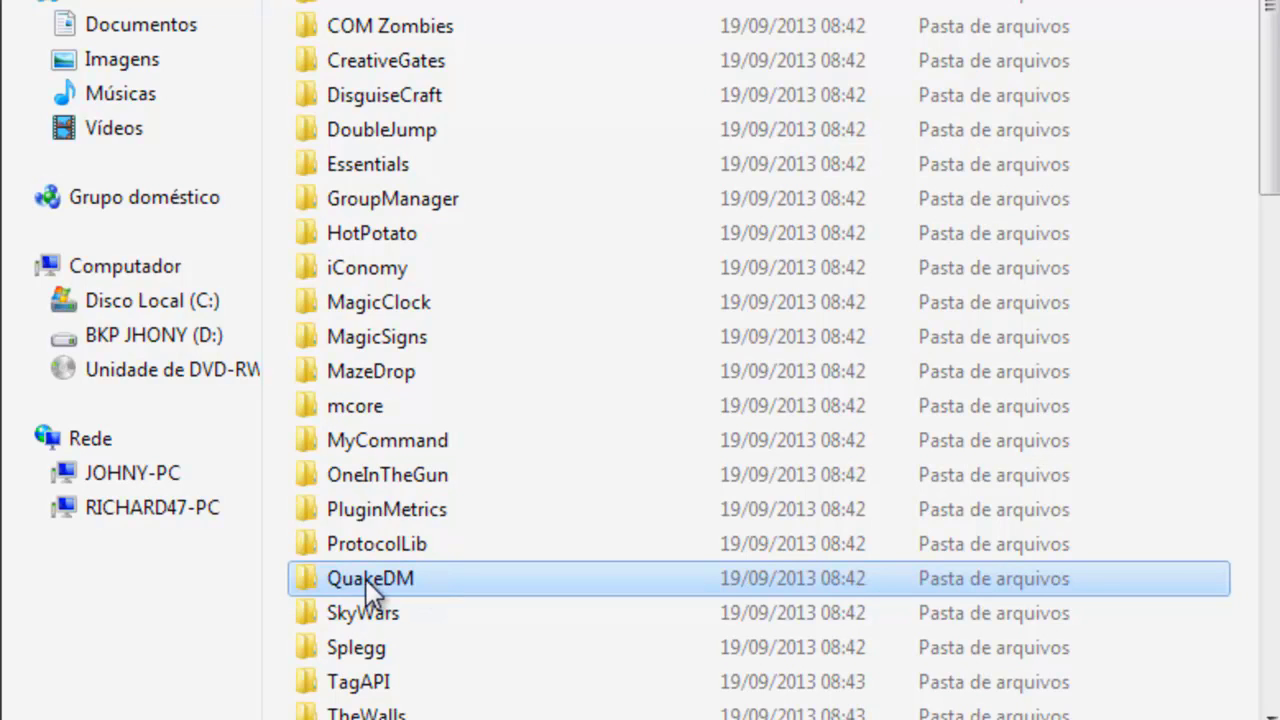
click(405, 614)
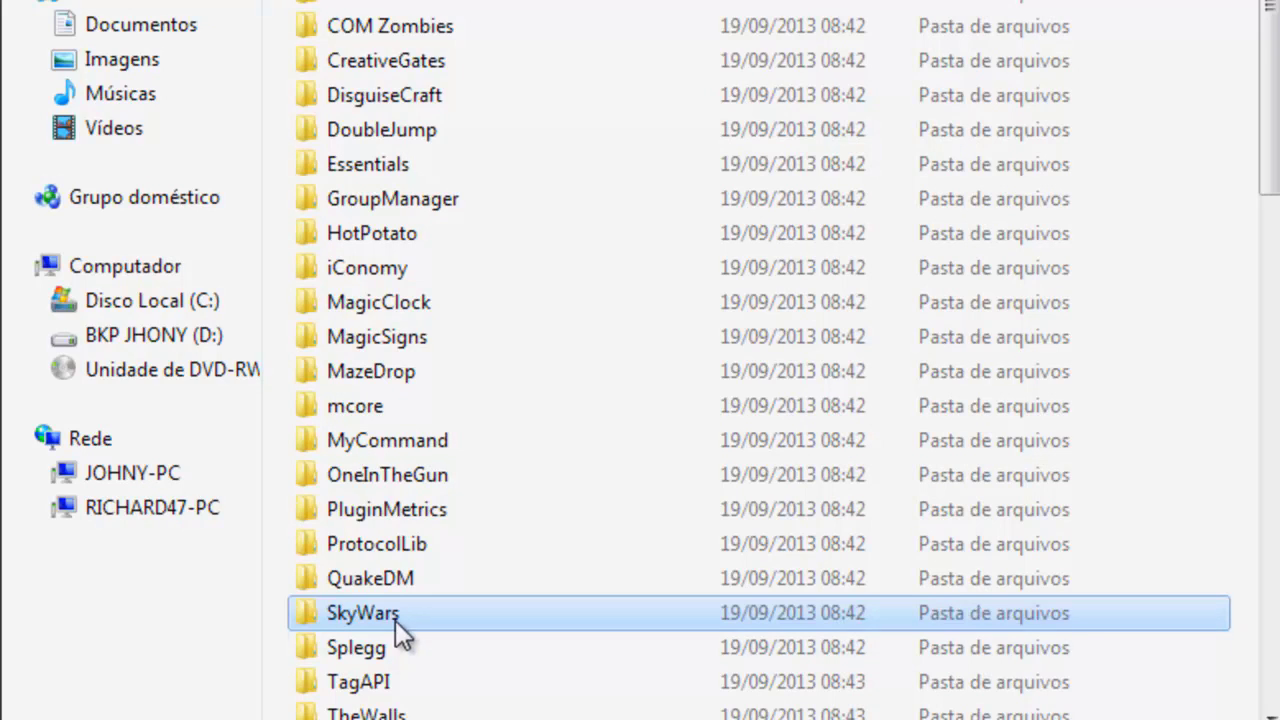
click(393, 647)
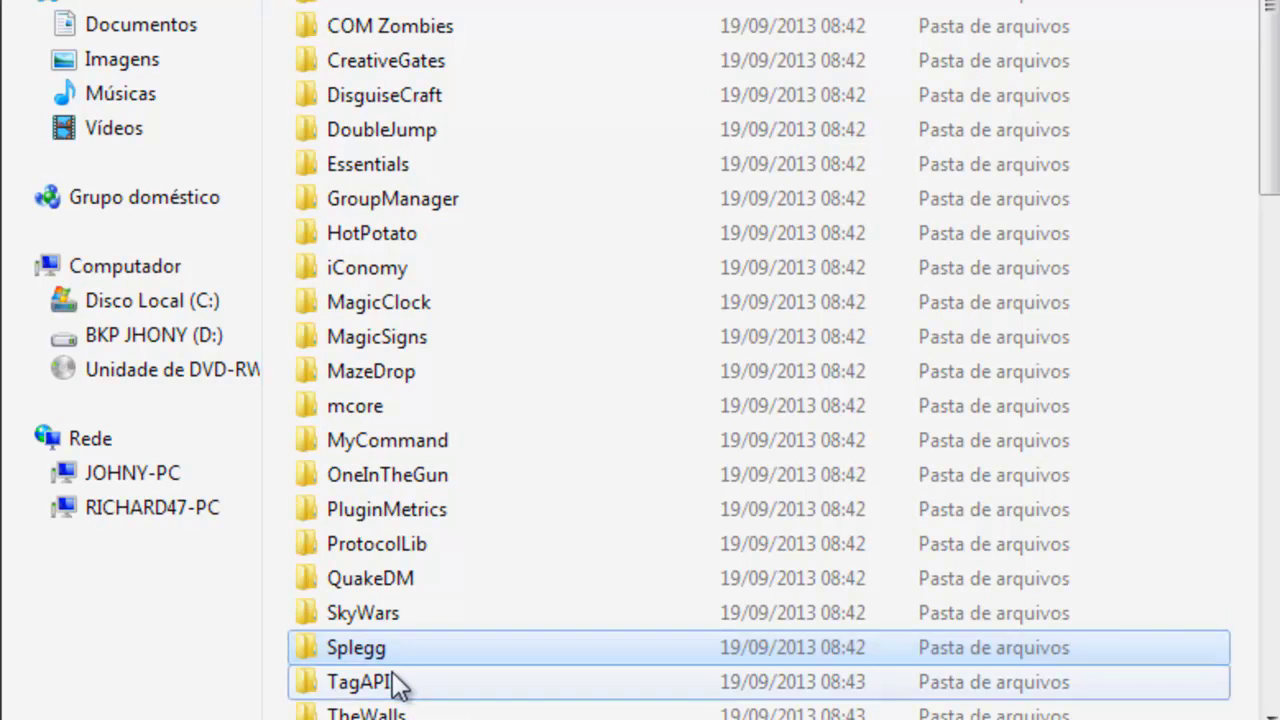
click(398, 683)
drag(1270, 15, 1257, 206)
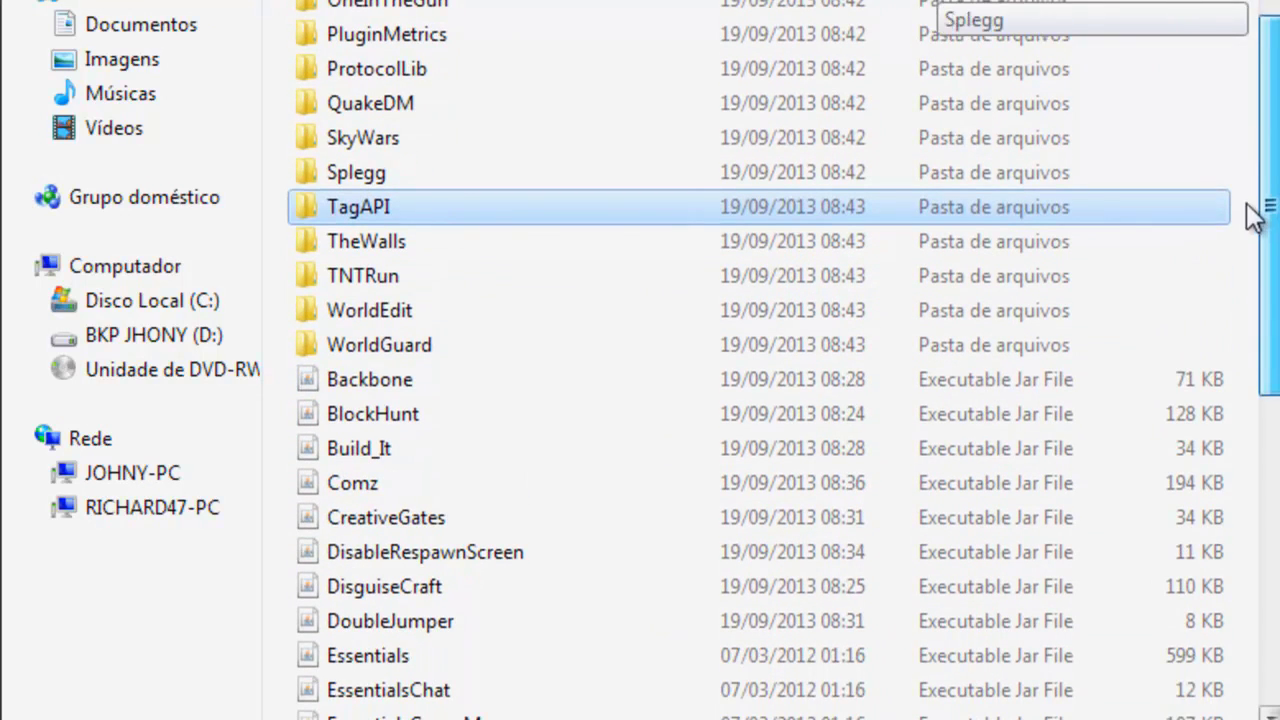
click(415, 241)
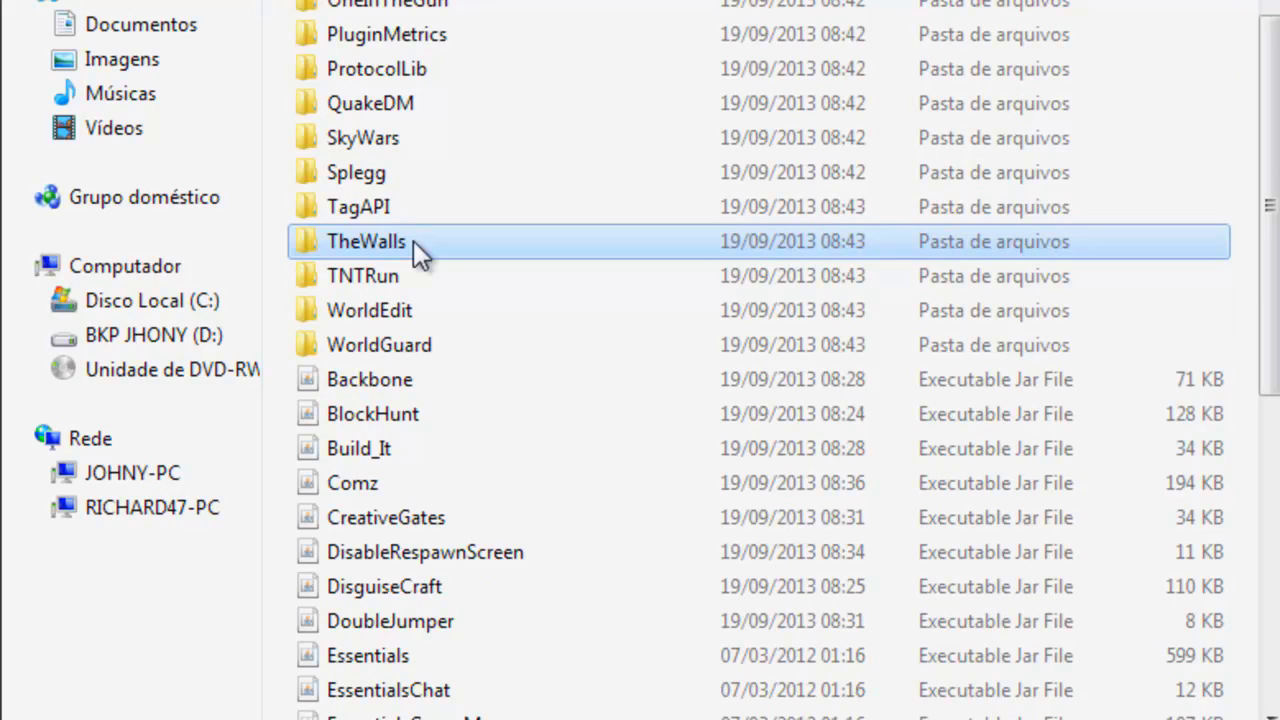
click(389, 279)
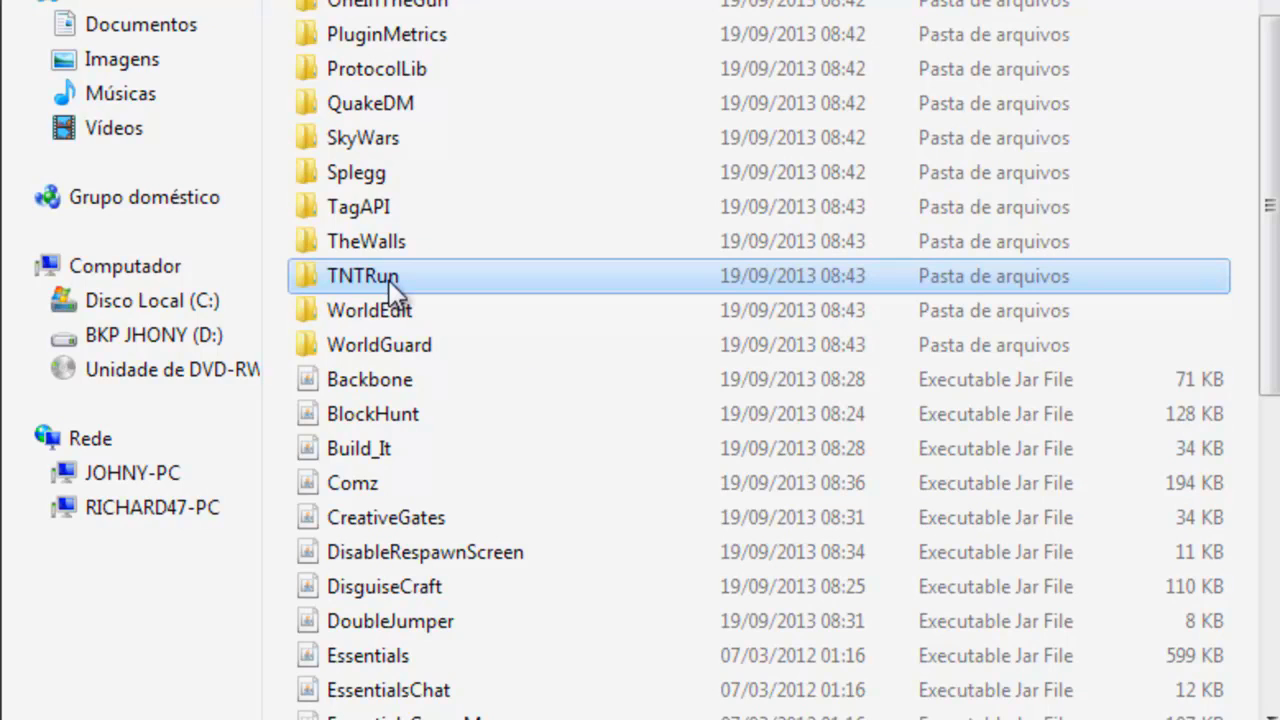
click(421, 309)
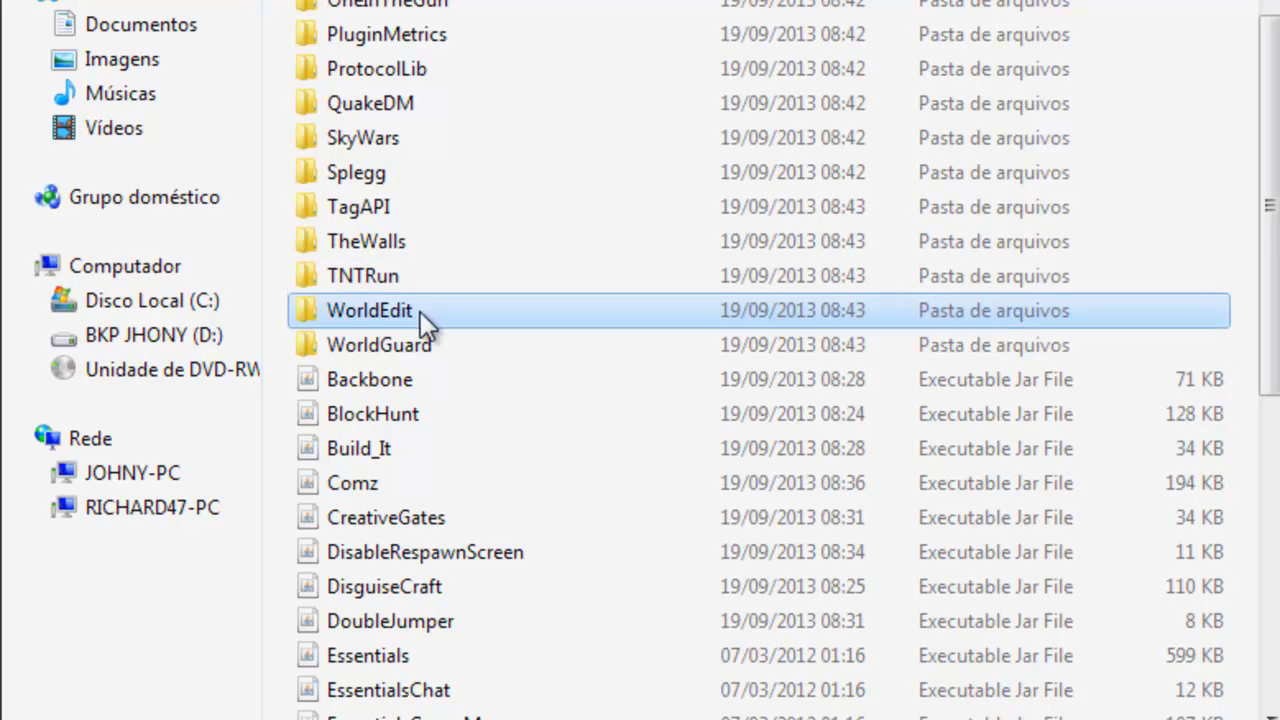
click(409, 342)
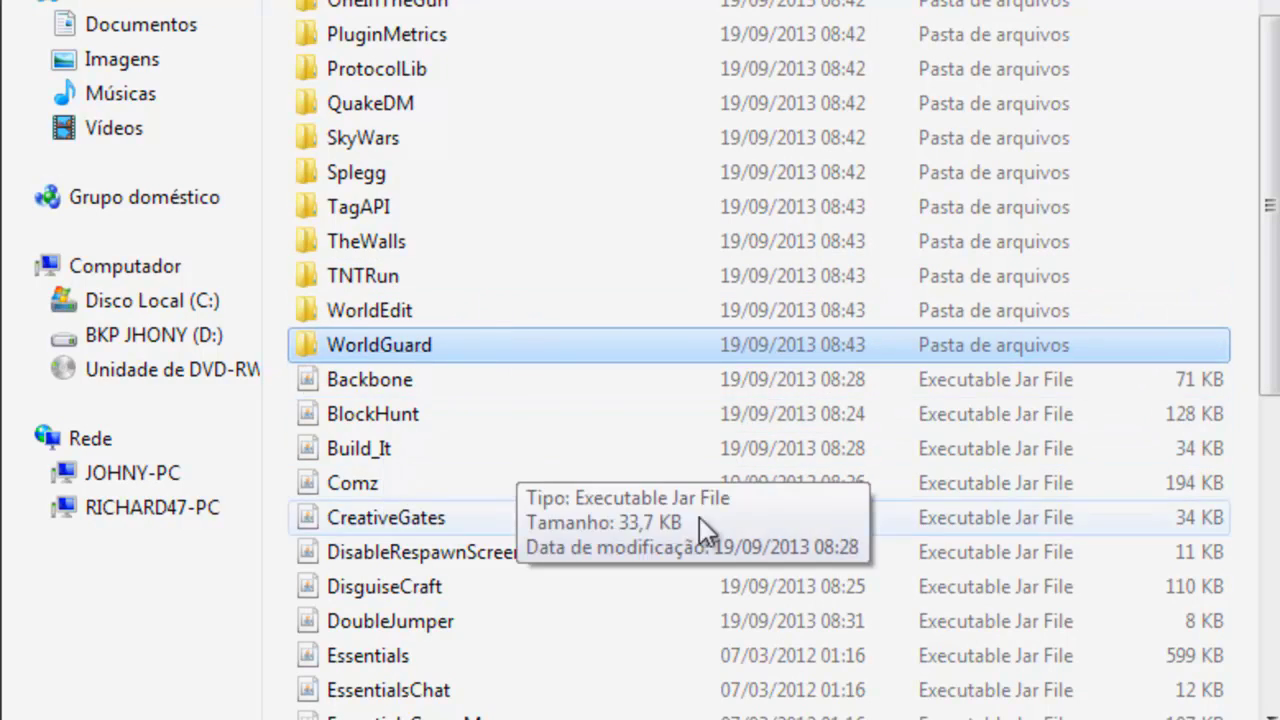
drag(1270, 195, 1249, 334)
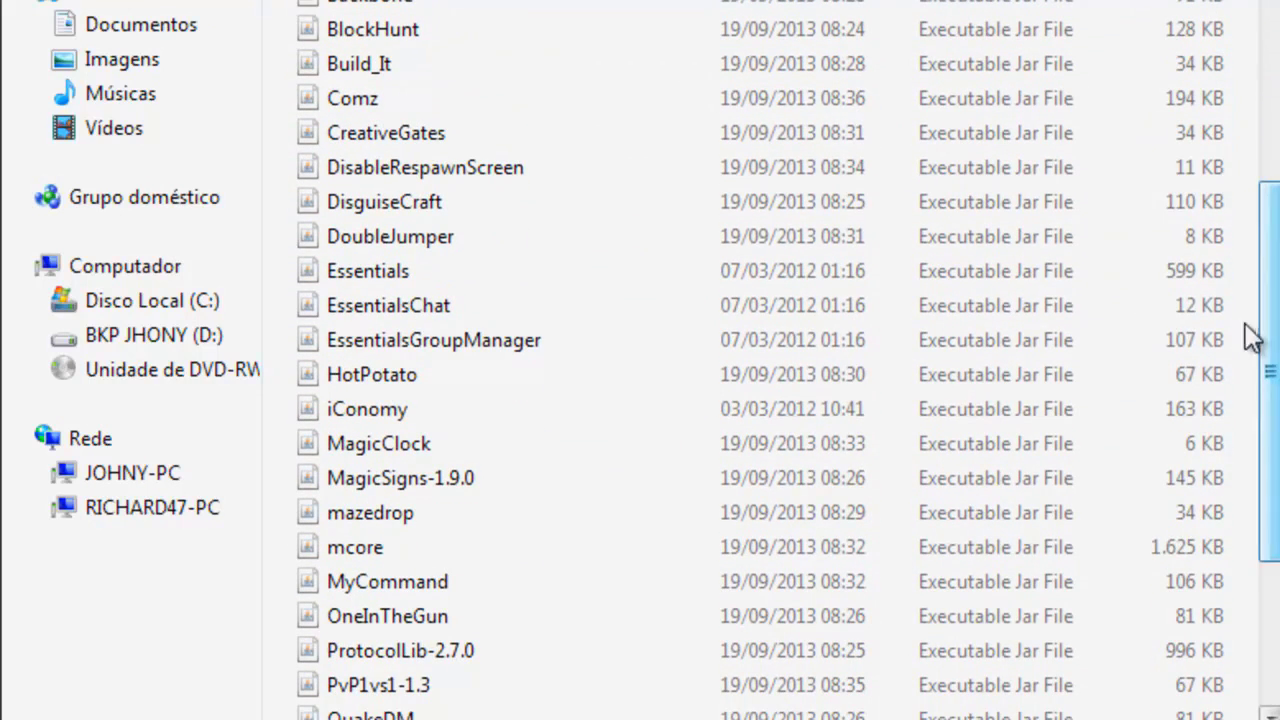
- Review the plugin jar files below the folders, including DisableRespawnScreen and Vault, and return to the start of the plugins folder
click(478, 172)
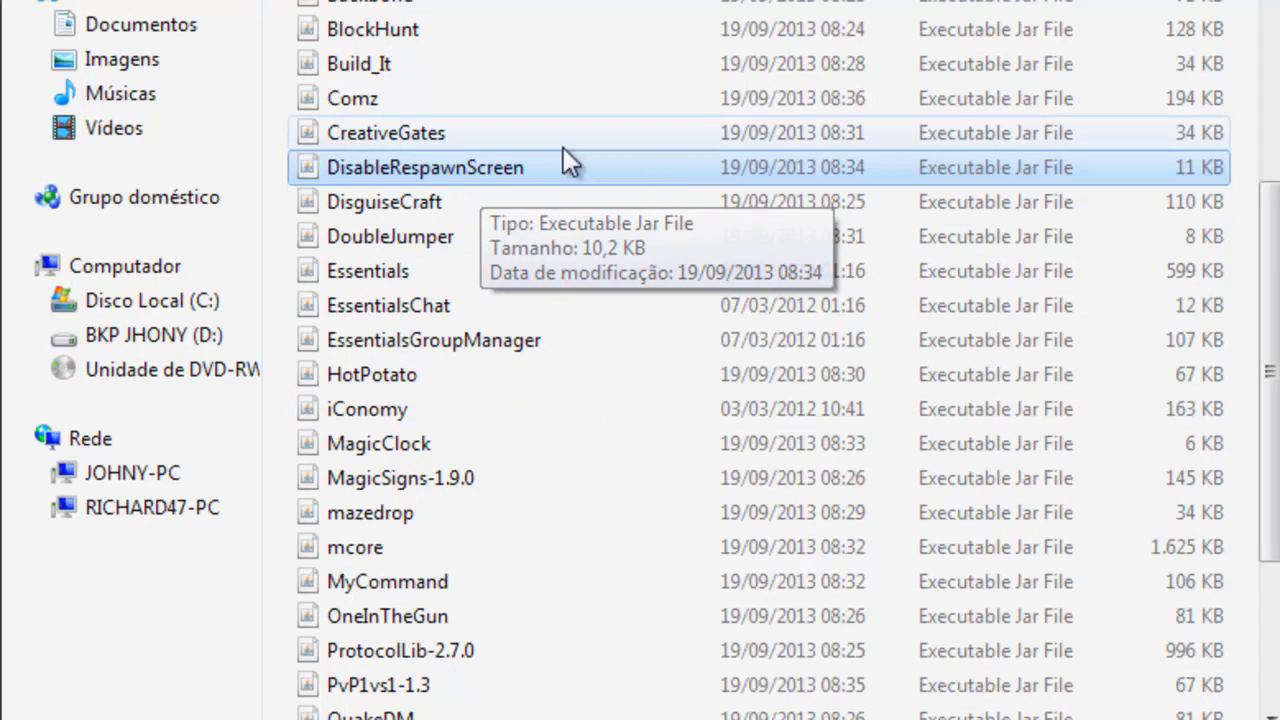
drag(1266, 375, 1276, 550)
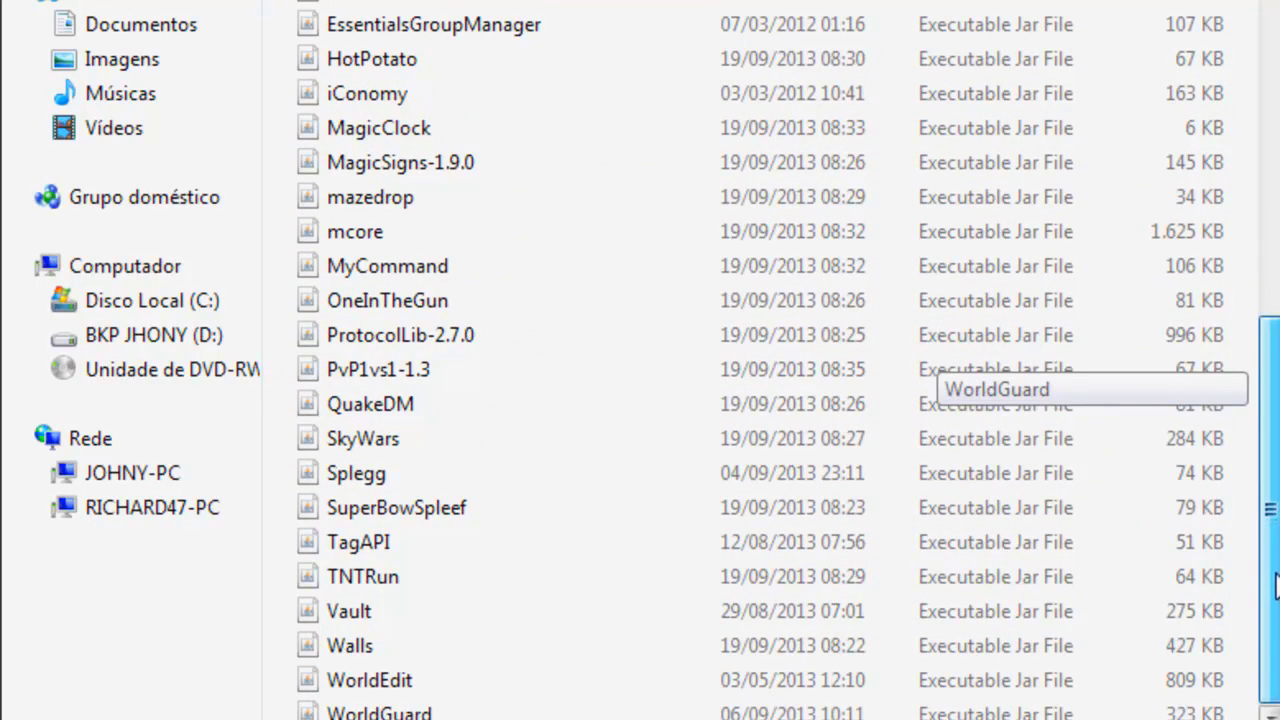
click(469, 608)
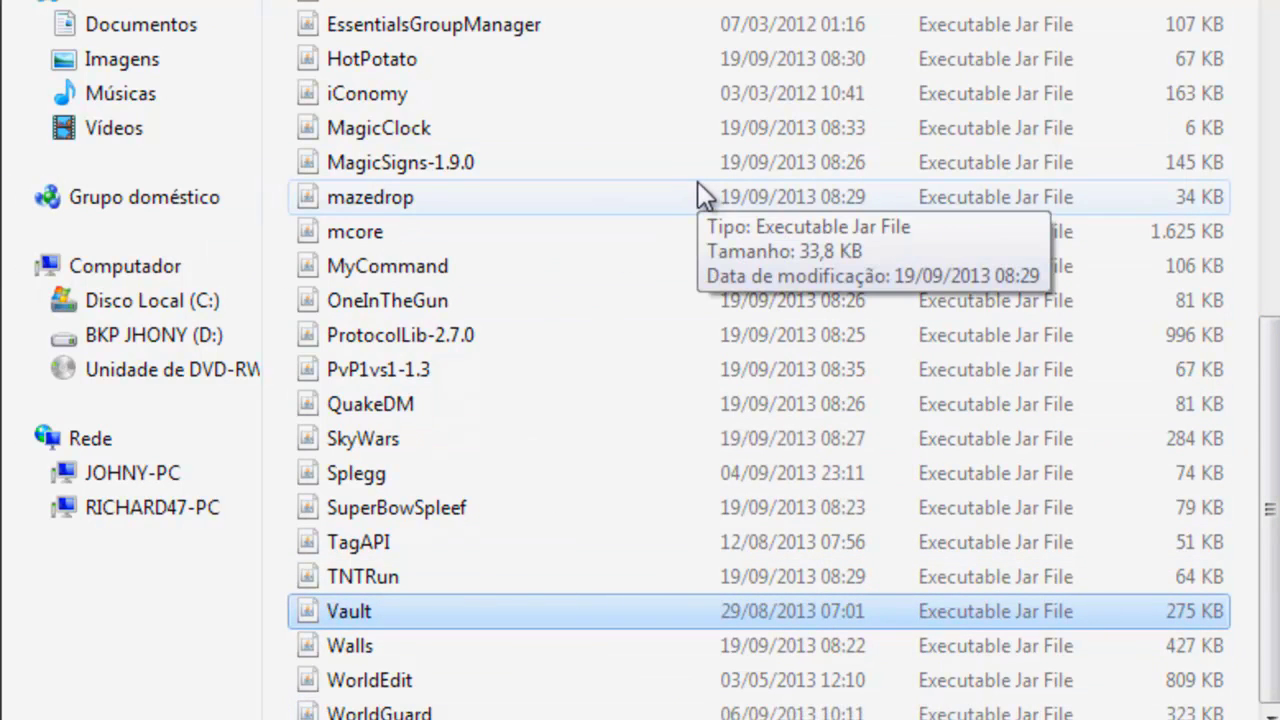
scroll(776, 277, up, 10)
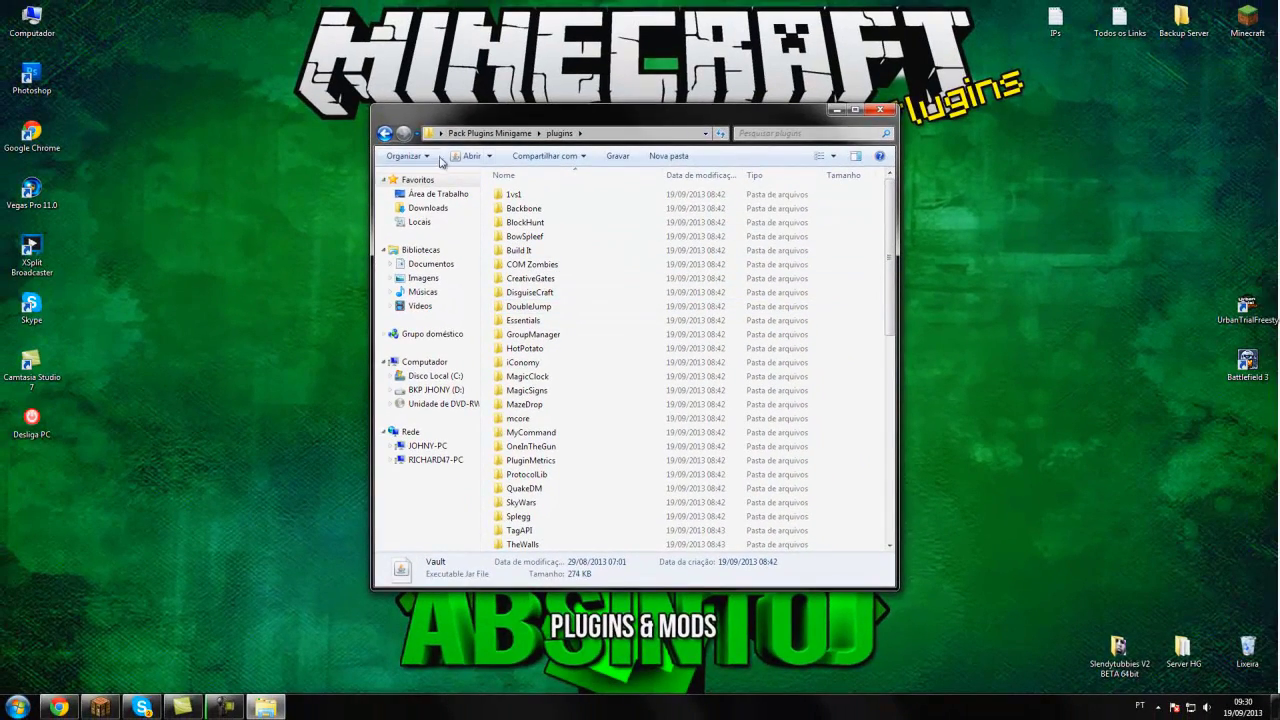
- Open globalgroups.yml from the GroupManager folder in Notepad++, enlarge its window and examine the essentials_membro permissions from walls.join onward
double_click(564, 336)
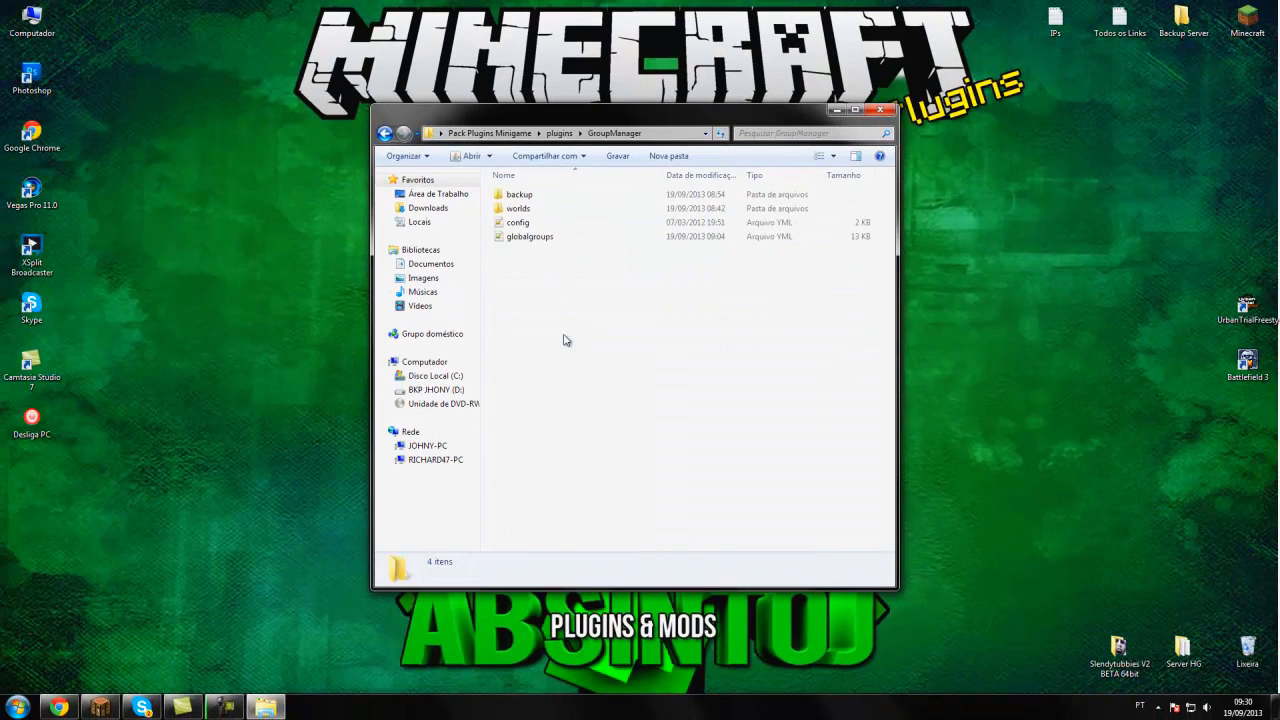
double_click(533, 238)
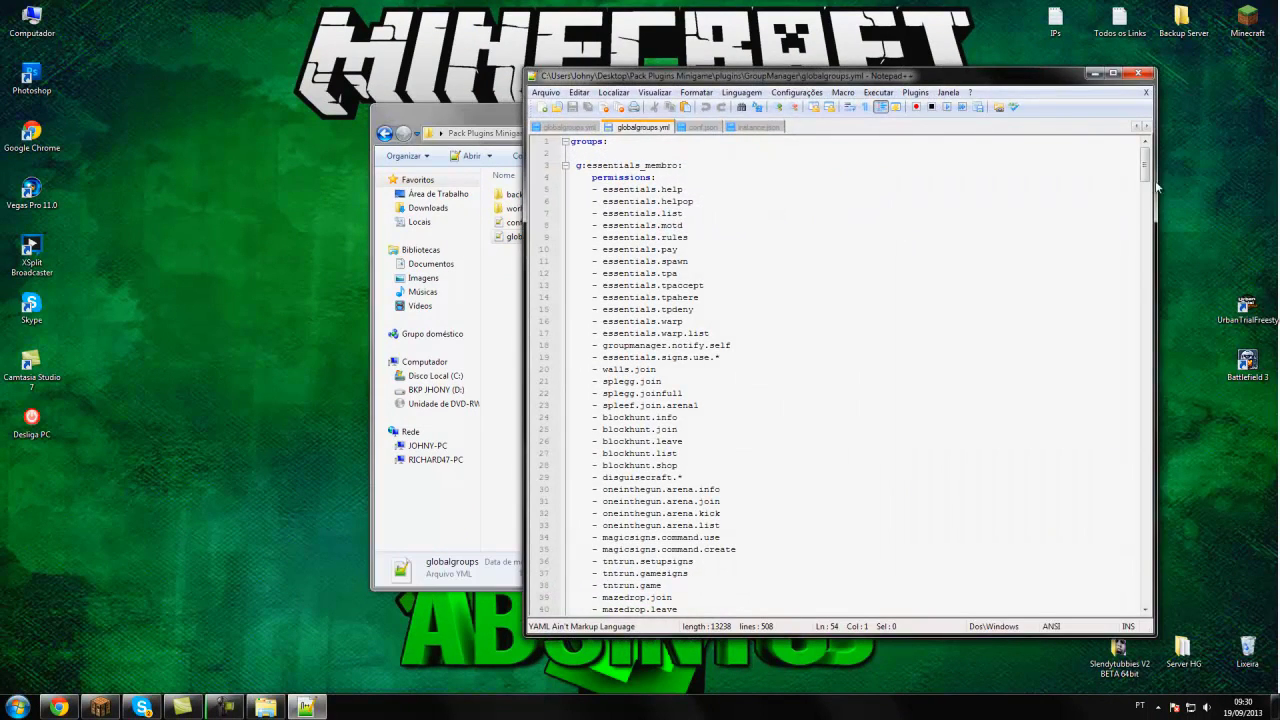
drag(1006, 67, 817, 13)
drag(632, 636, 632, 693)
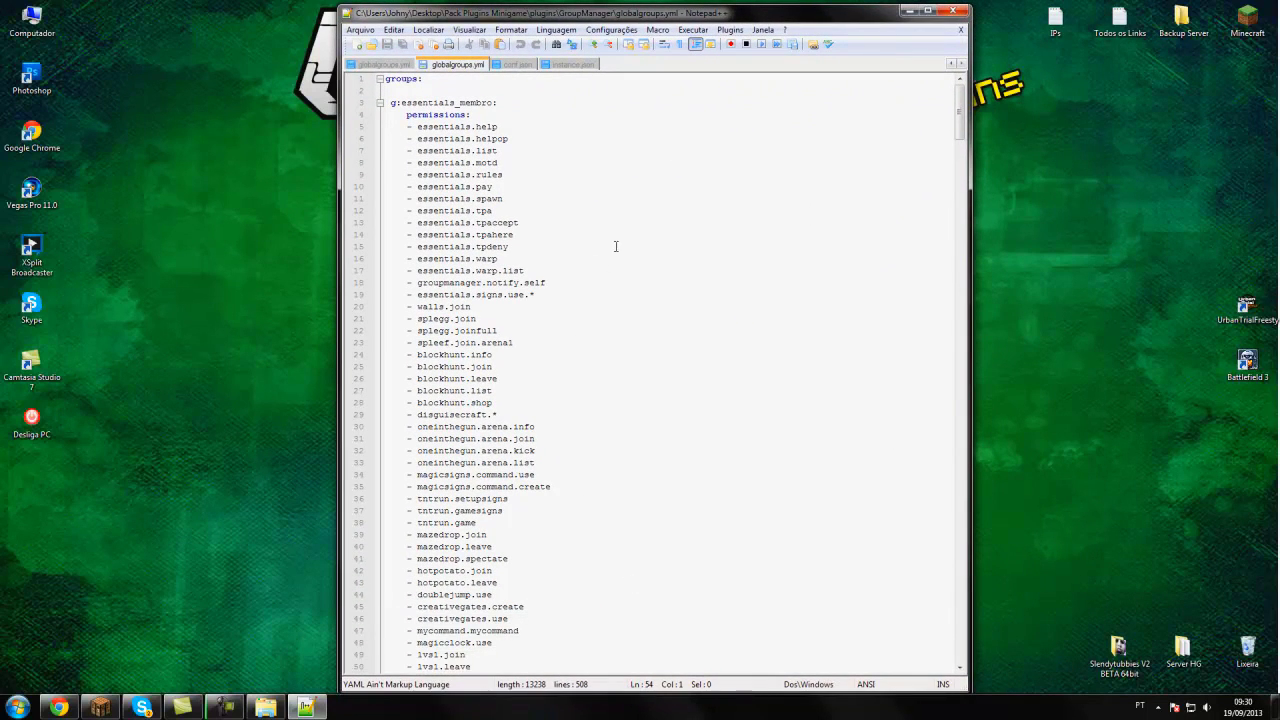
drag(964, 128, 962, 143)
scroll(962, 143, up, 4)
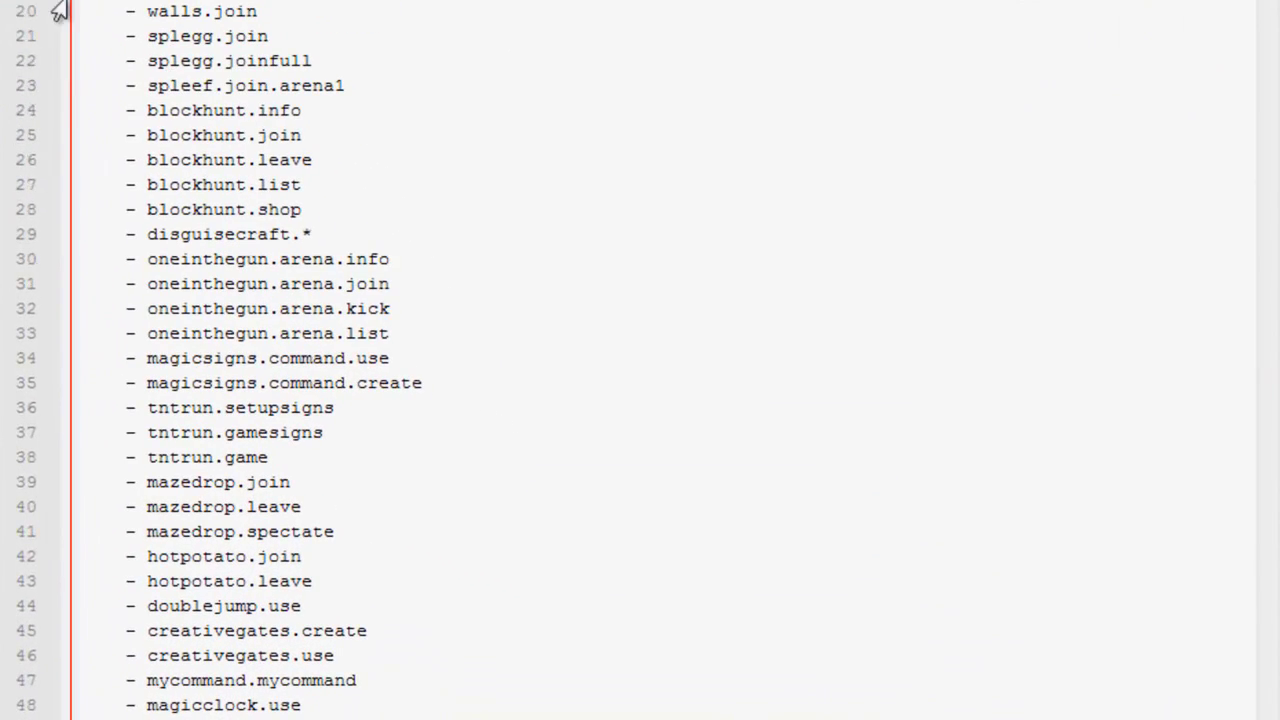
drag(86, 8, 490, 718)
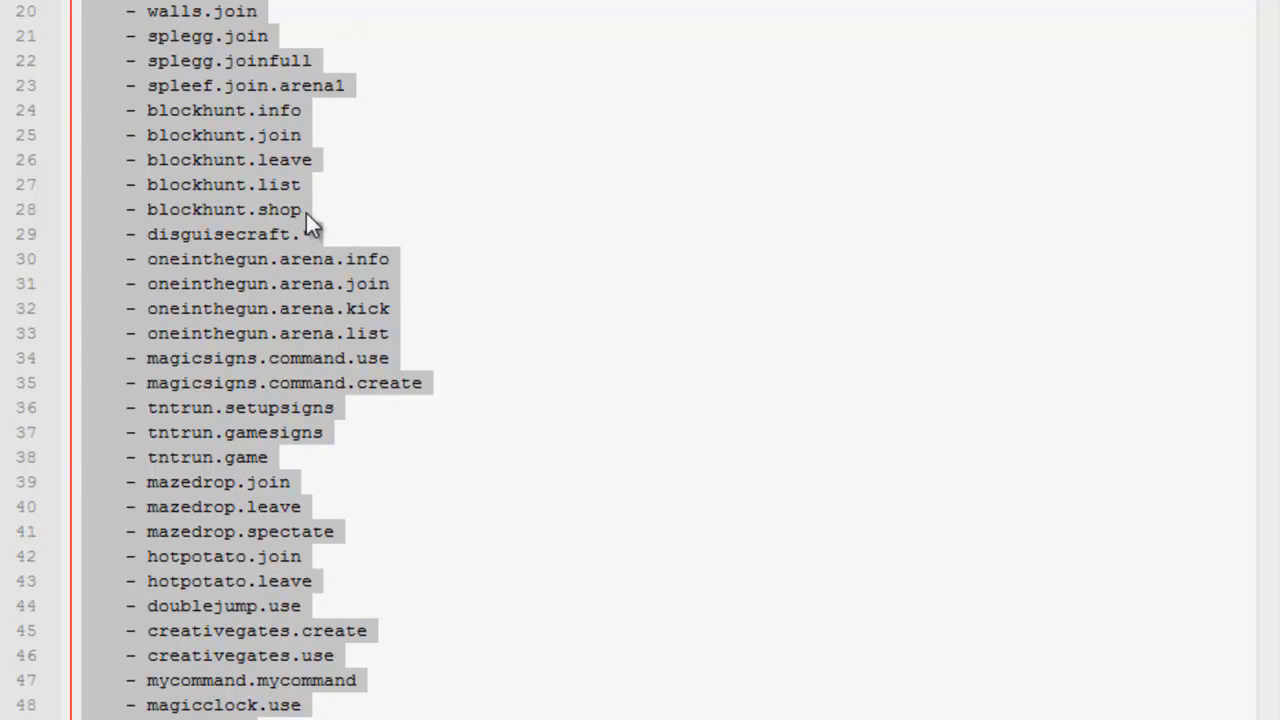
click(306, 213)
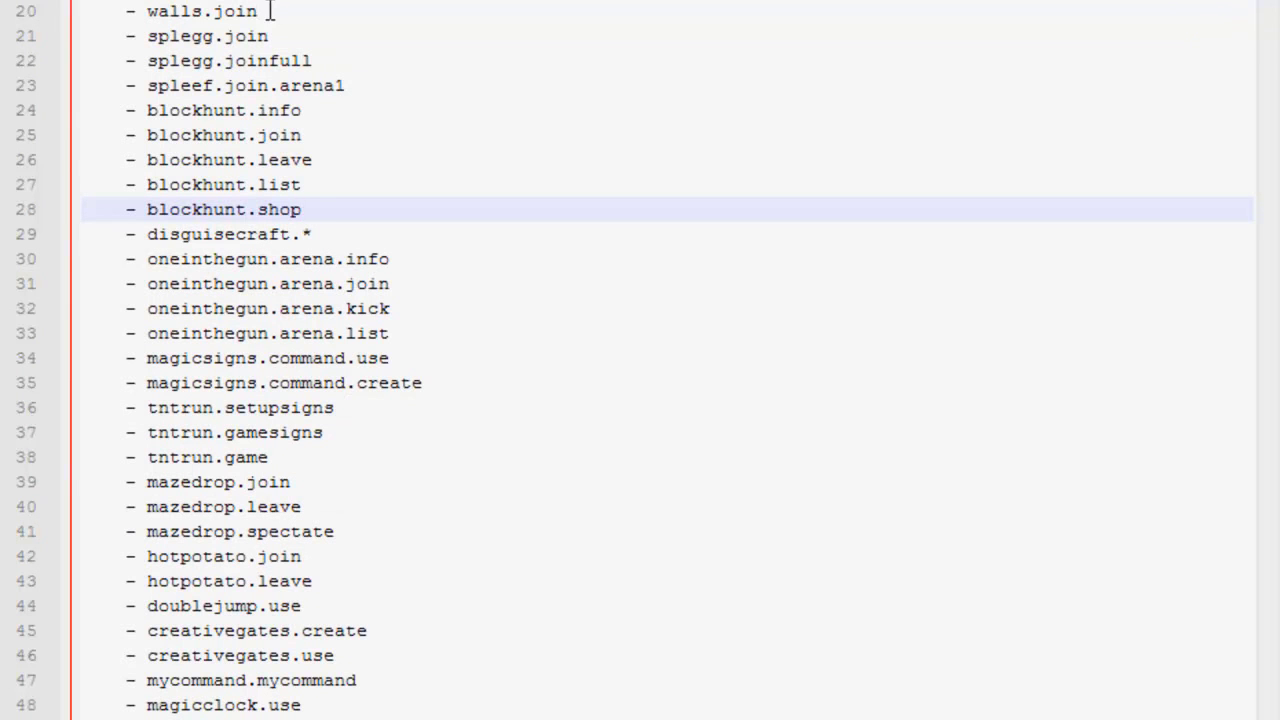
- Copy the walls.join permission from the essentials_membro group to a new line after reservedslots.reserve, directly above the essentials_vip2 group
drag(270, 12, 82, 12)
key(ctrl+c)
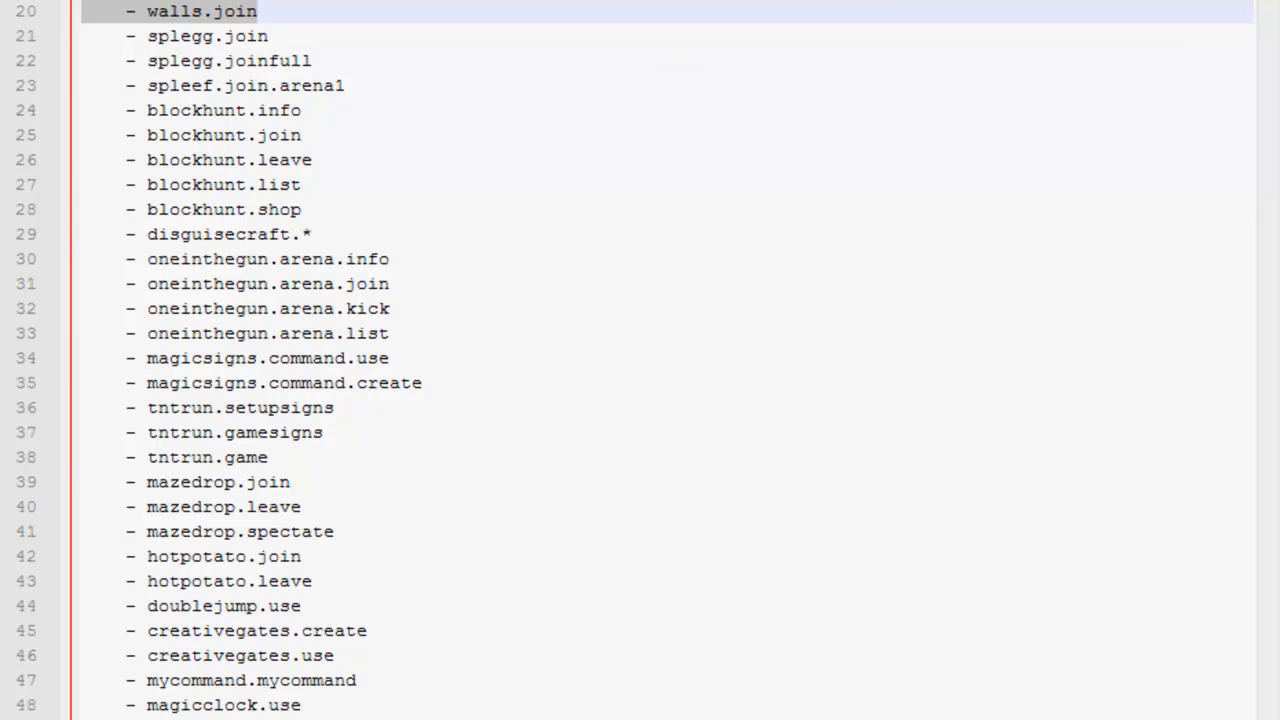
scroll(640, 360, up, 2)
scroll(640, 360, down, 17)
scroll(871, 126, down, 15)
click(397, 288)
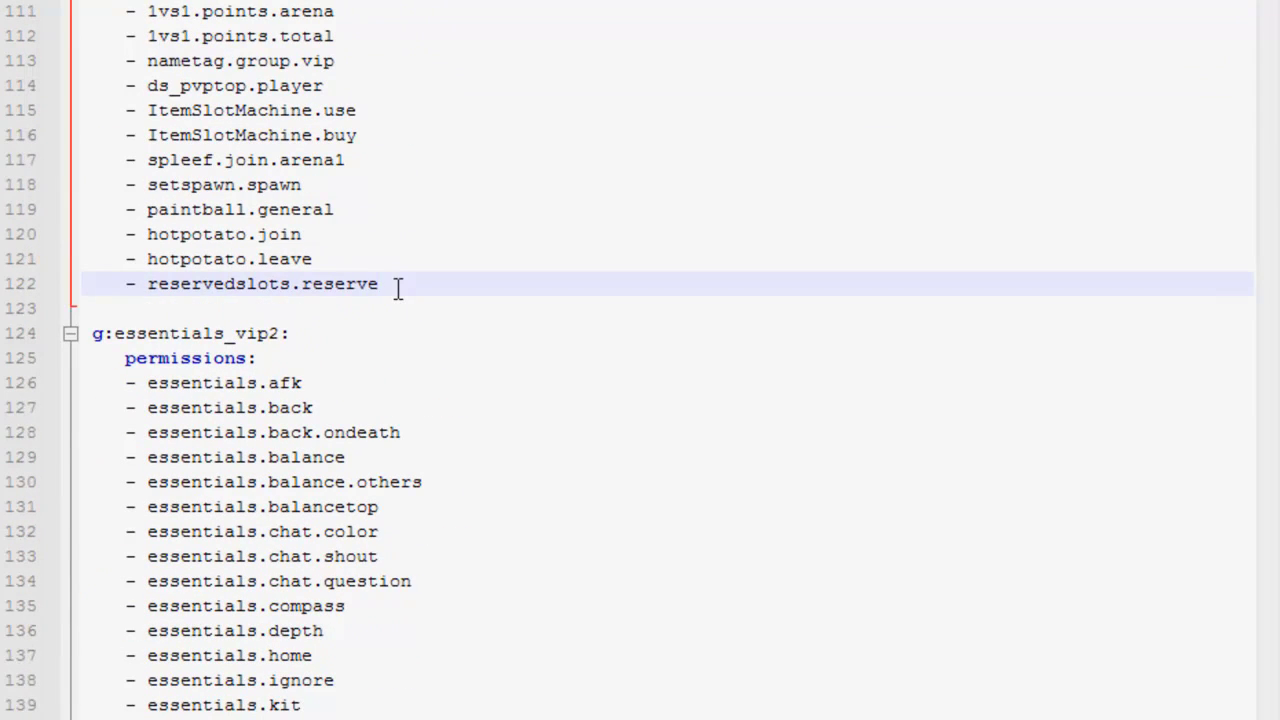
key(Return)
key(ctrl+v)
drag(172, 308, 2, 312)
key(BackSpace)
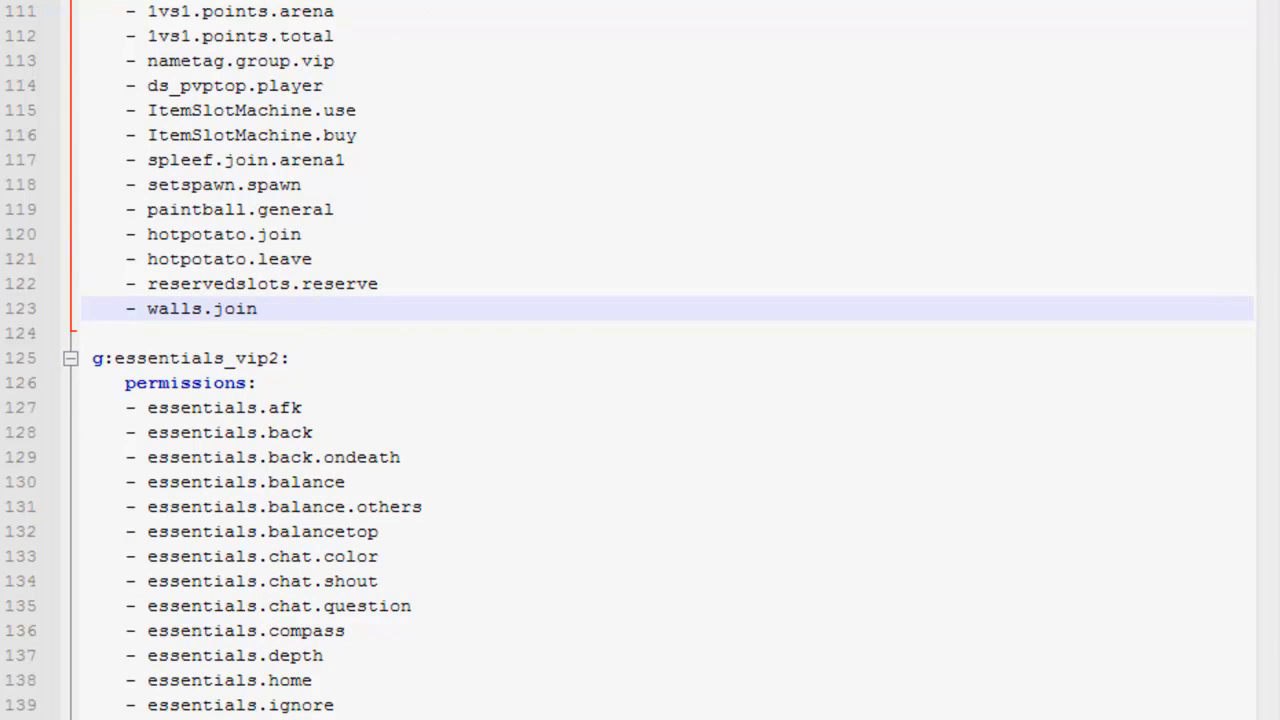
scroll(689, 46, up, 20)
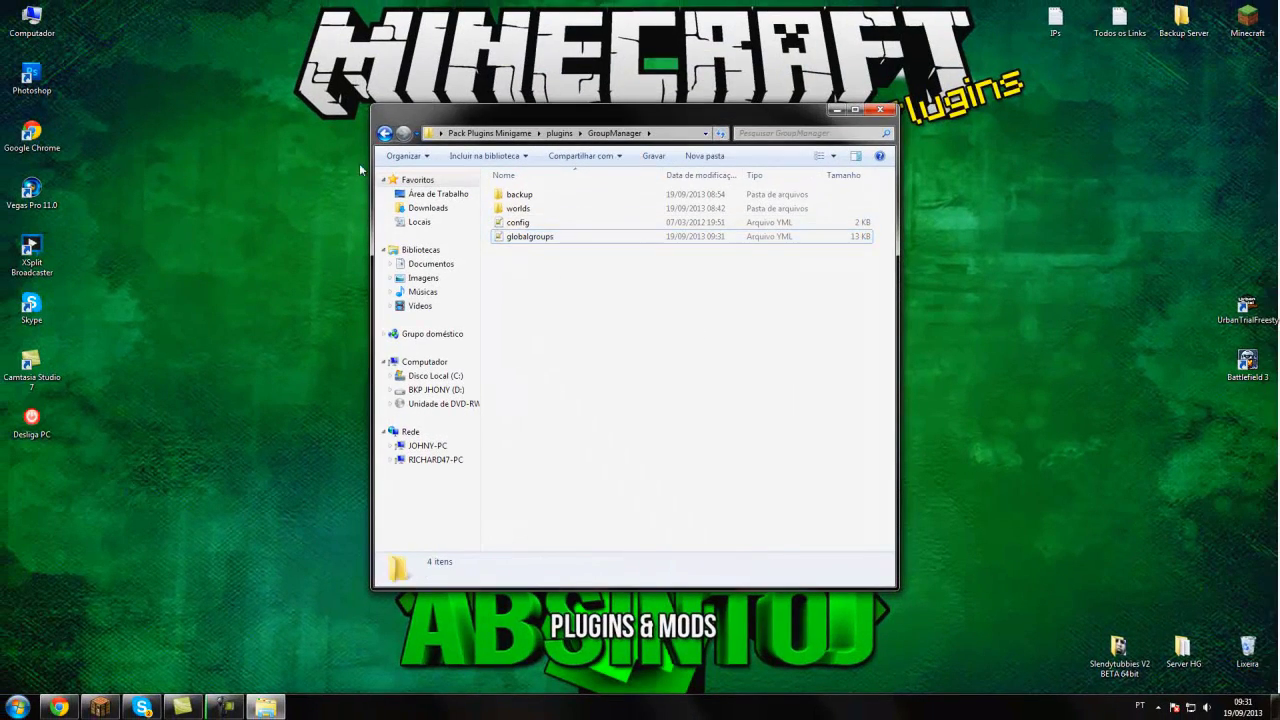
- Go back to the Pack Plugins Minigame folder and look over the contents of its world folder
click(384, 133)
click(384, 133)
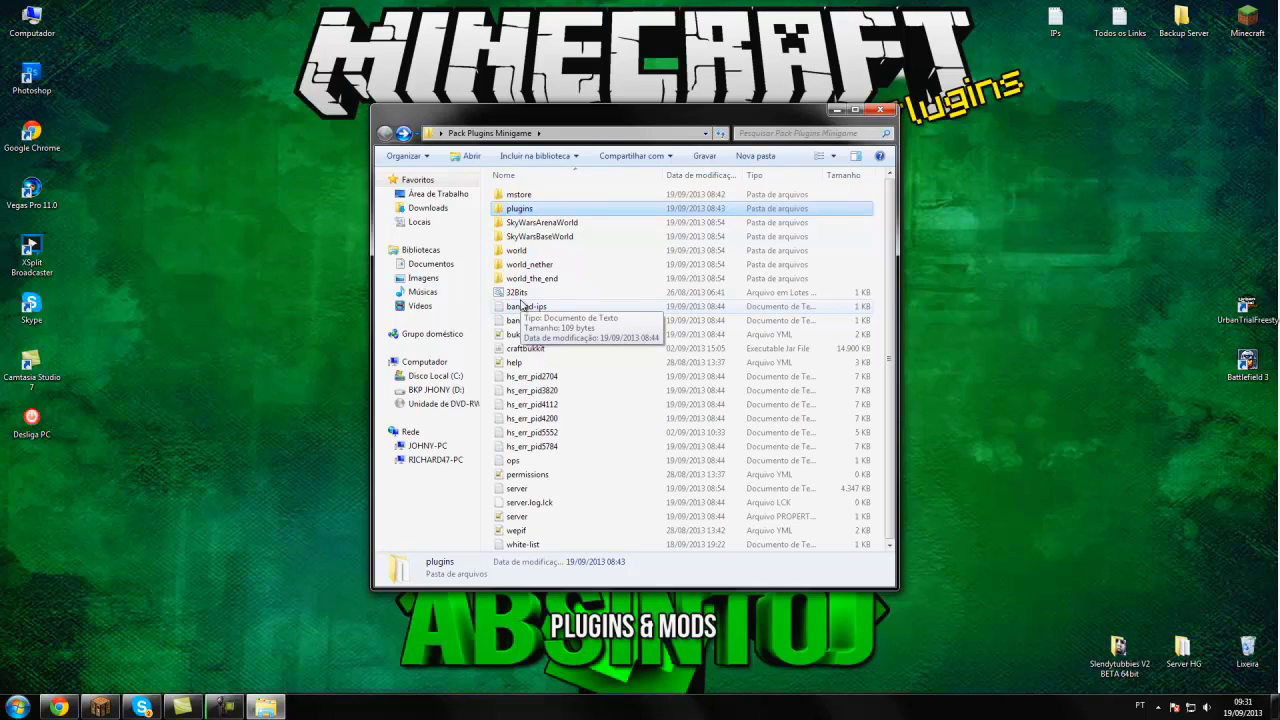
double_click(522, 250)
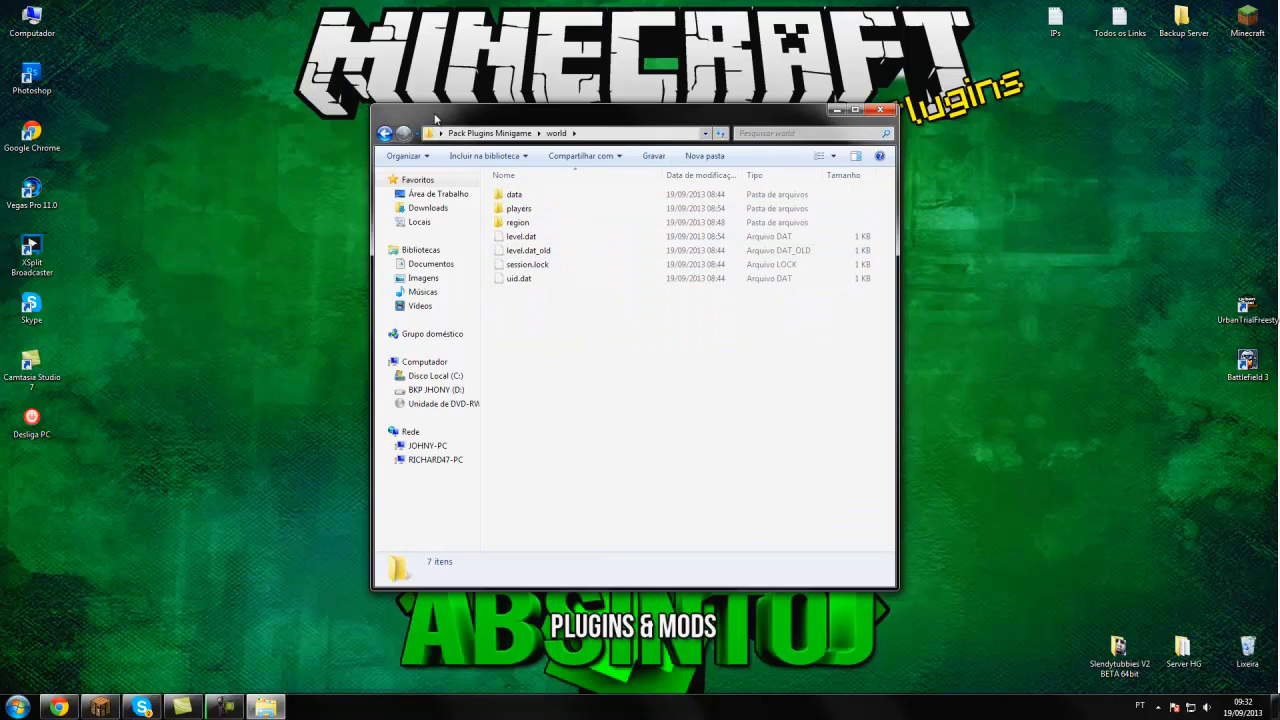
click(384, 133)
- Try to start the Minecraft server with the 32Bits batch file and move the folder window aside
double_click(541, 293)
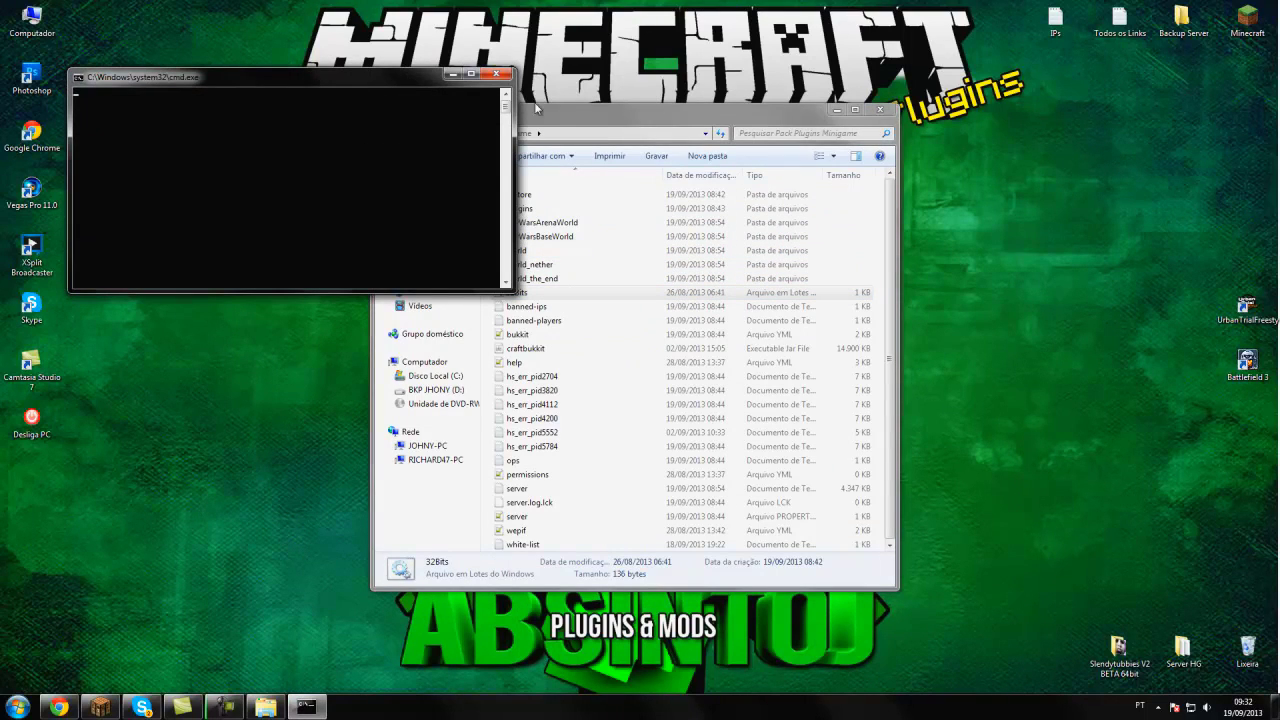
click(887, 113)
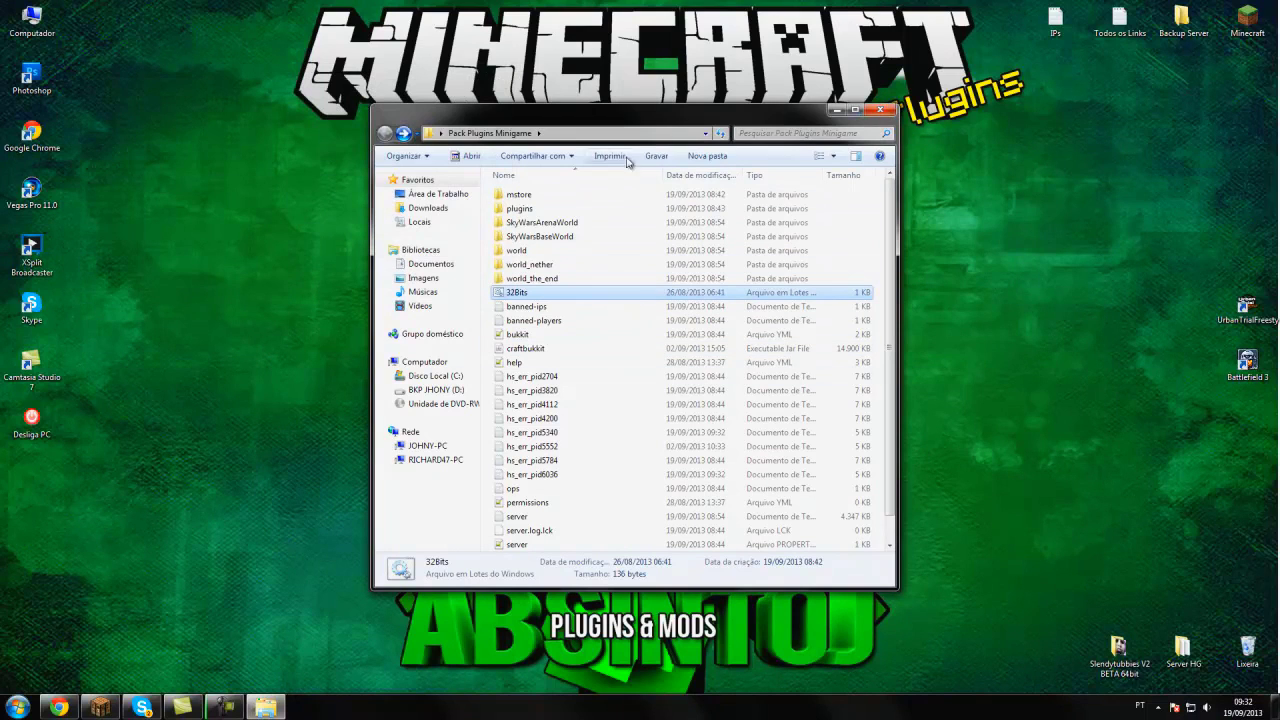
drag(634, 121, 686, 153)
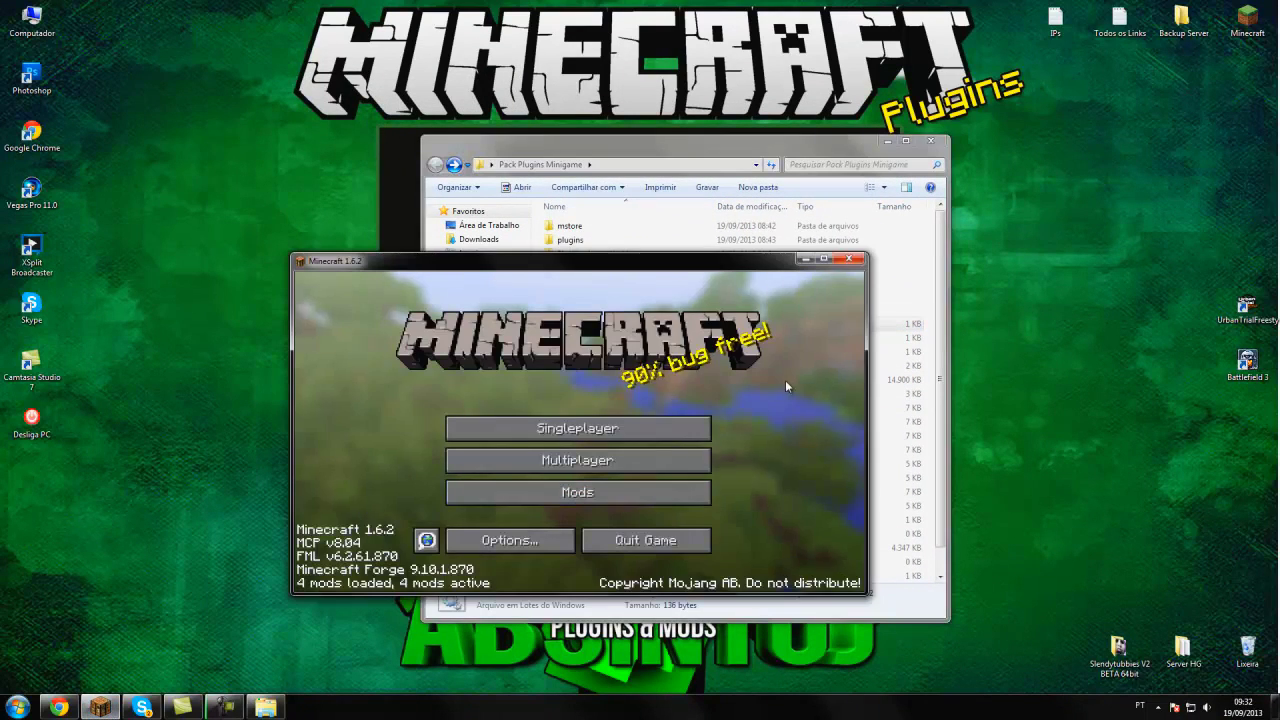
- Run the 32Bits batch file again to start the server, bring its console to mid-screen and close the folder window
double_click(588, 325)
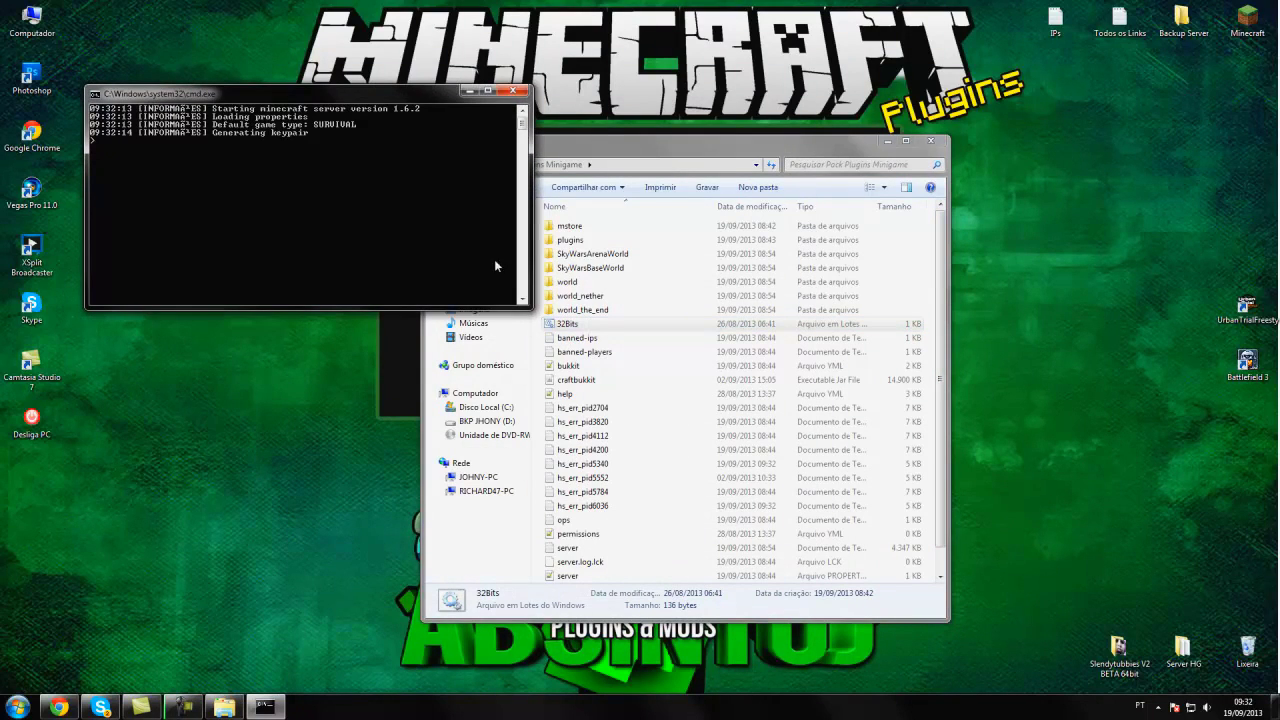
drag(430, 100, 790, 168)
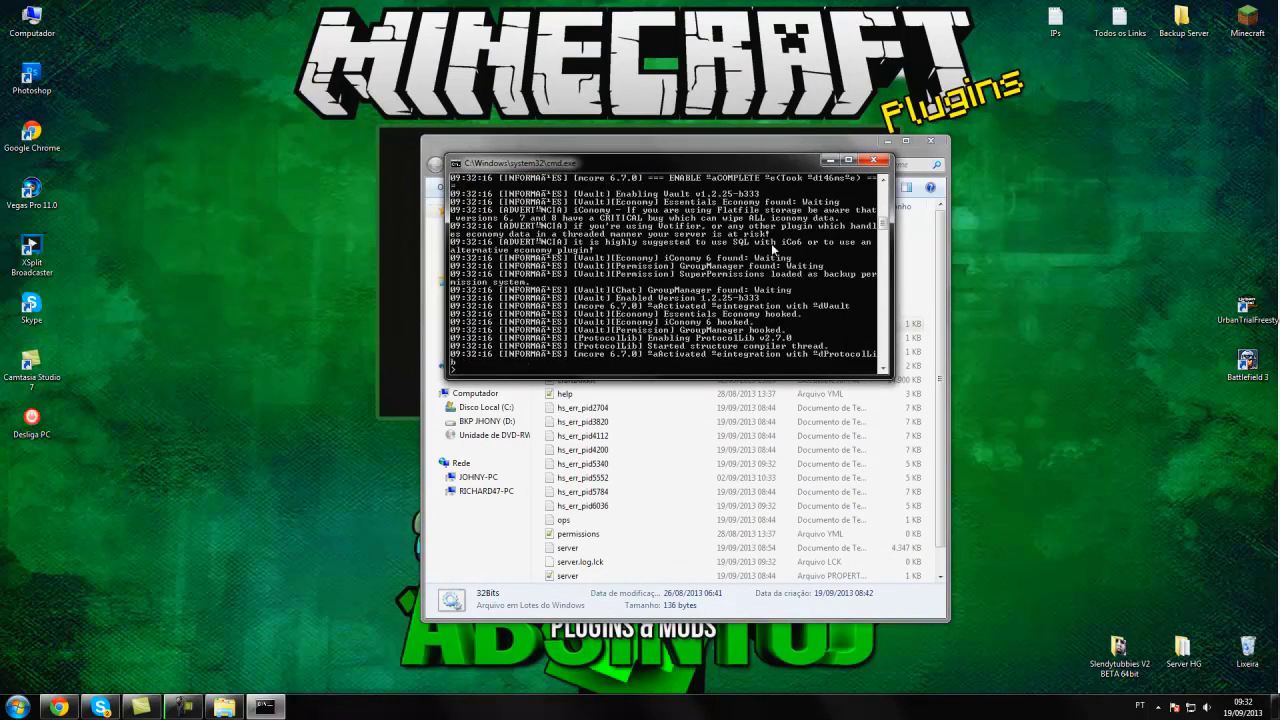
click(931, 141)
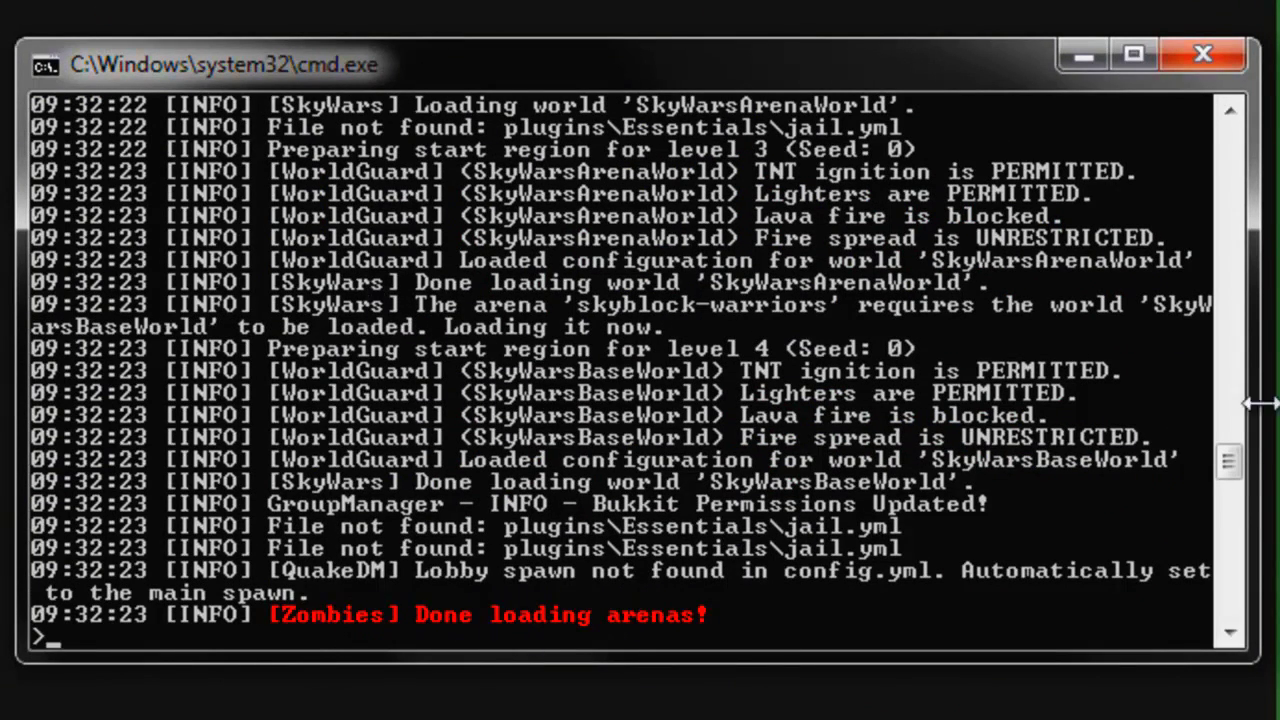
- Examine the server console log from the start to check that the pack's plugins load
drag(1232, 459, 1218, 152)
drag(1212, 140, 1216, 168)
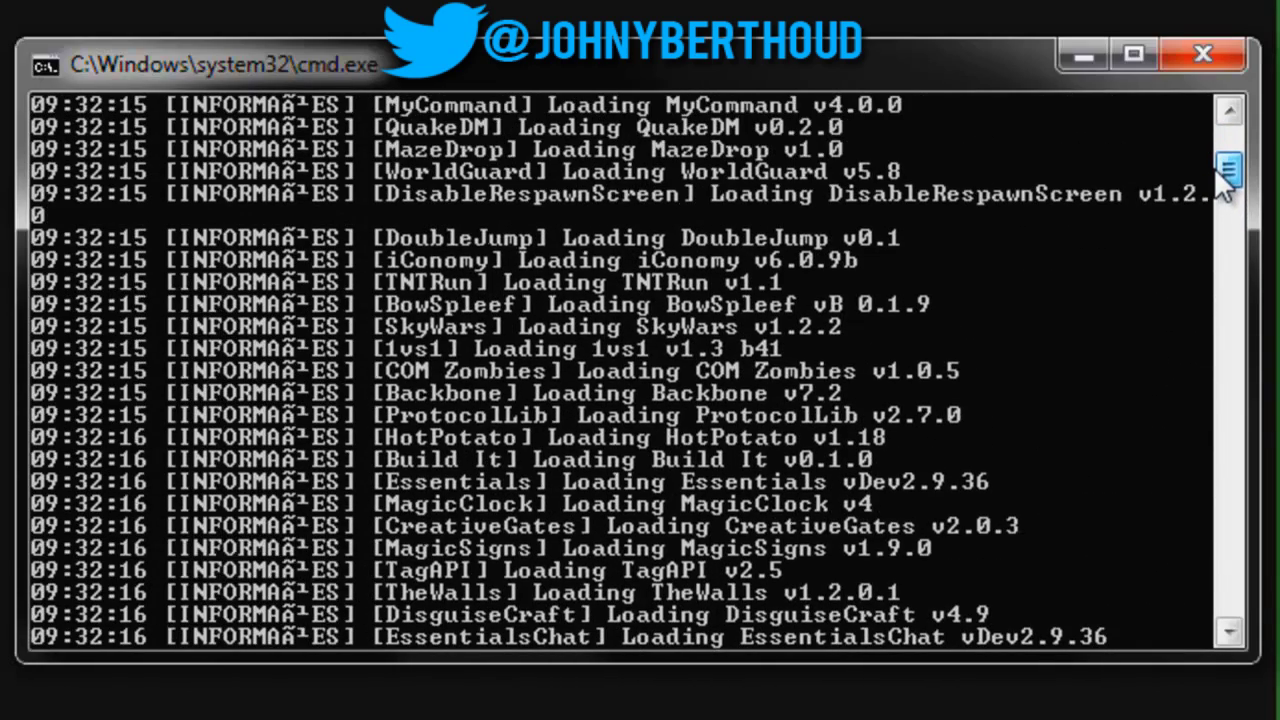
drag(1214, 167, 1214, 167)
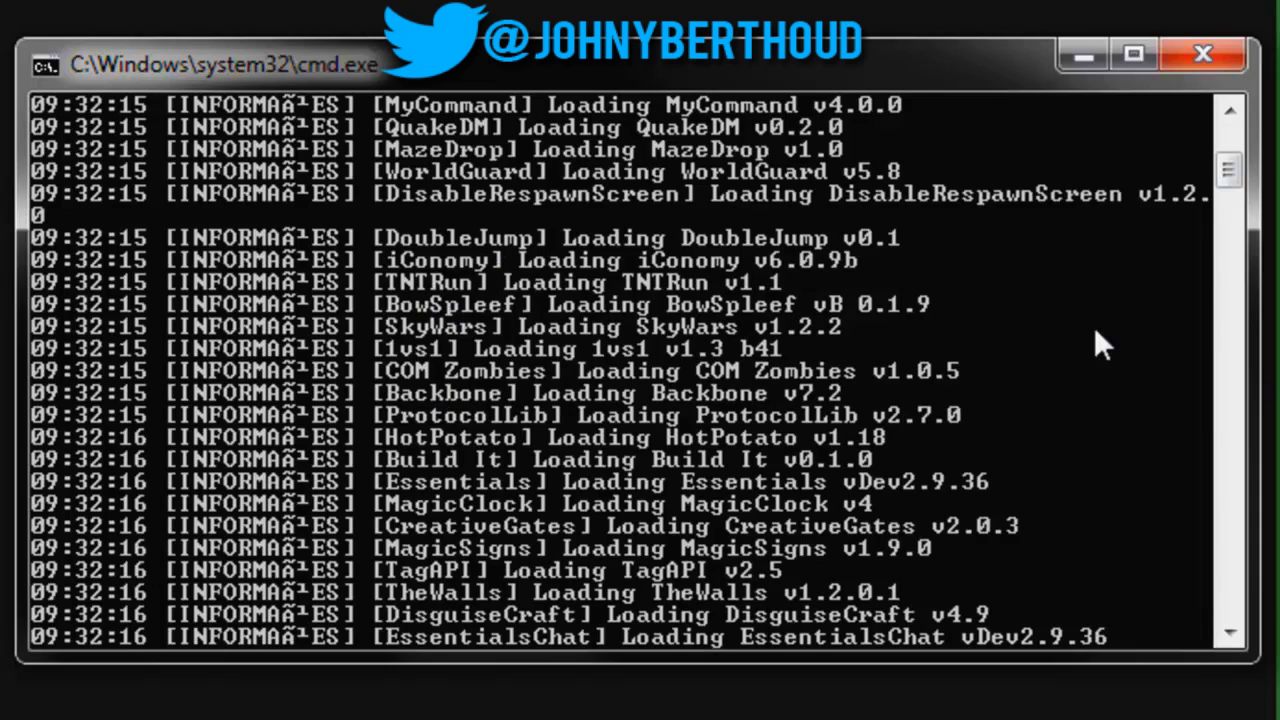
drag(1230, 170, 1243, 357)
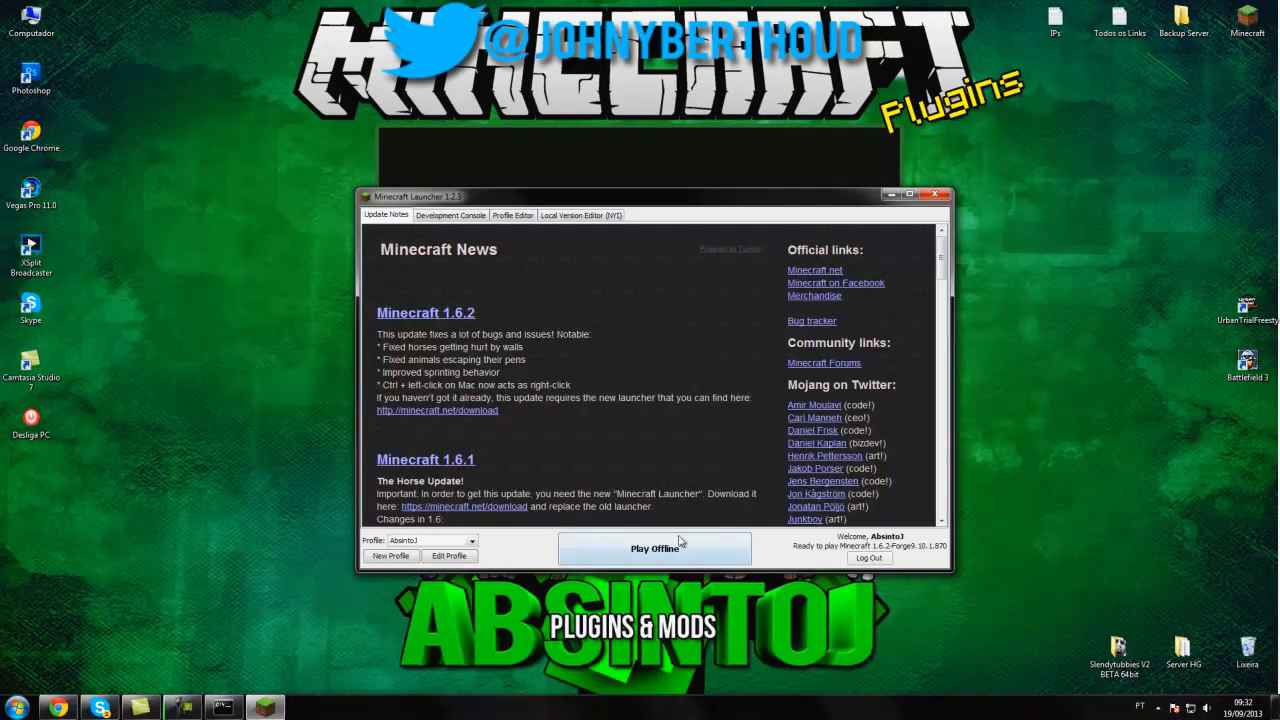
- Start Minecraft 1.6.2 from the launcher in offline mode and join the RealCraftBr - [Teste] multiplayer server
click(676, 558)
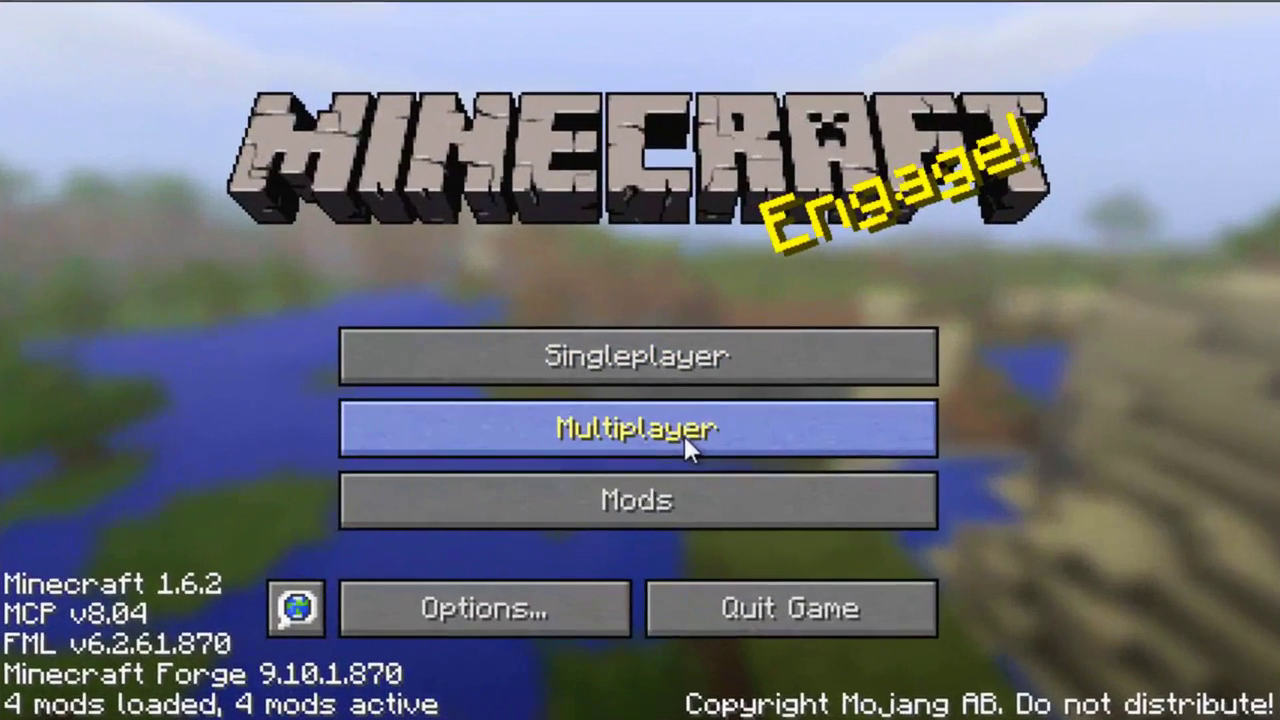
click(675, 425)
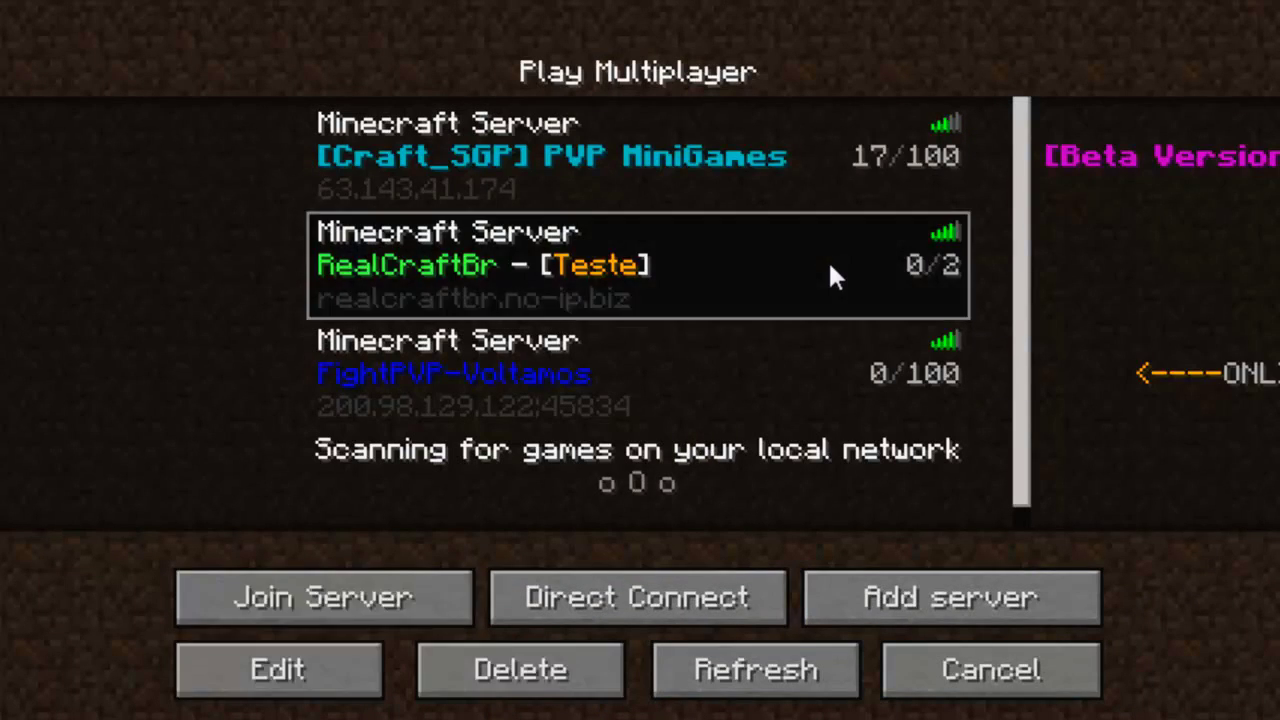
double_click(831, 277)
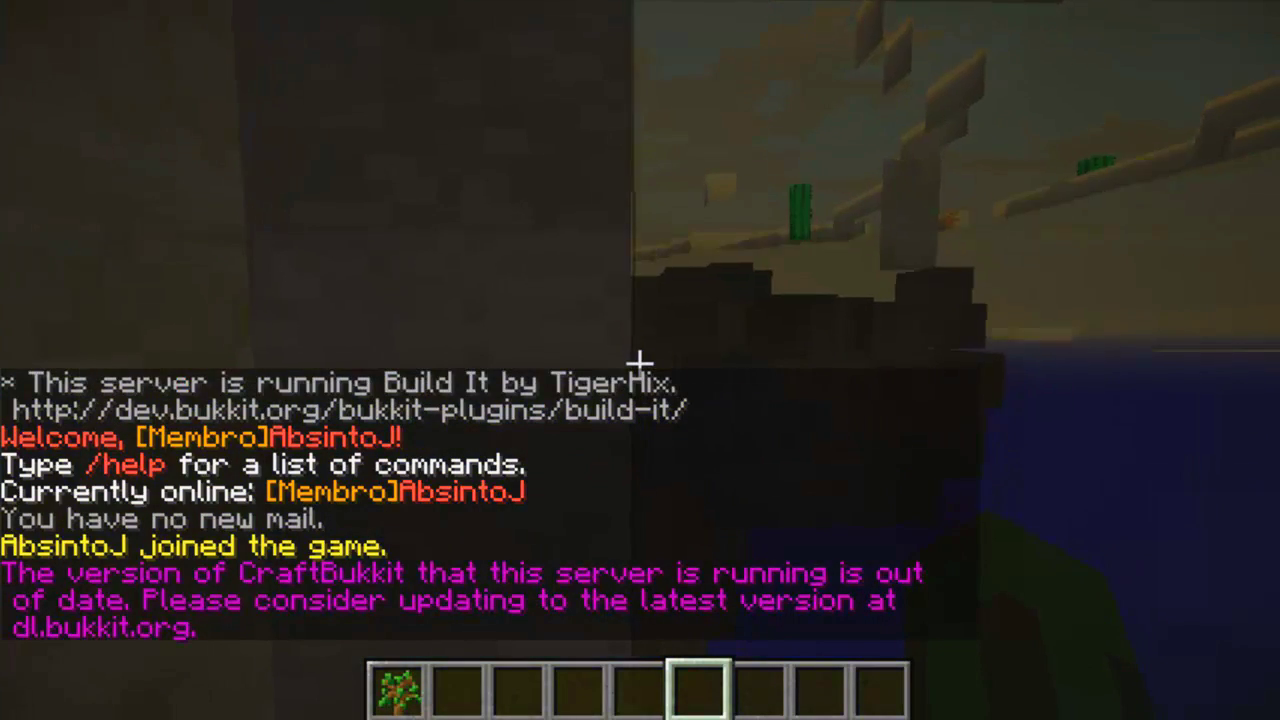
mouse_move(640, 362)
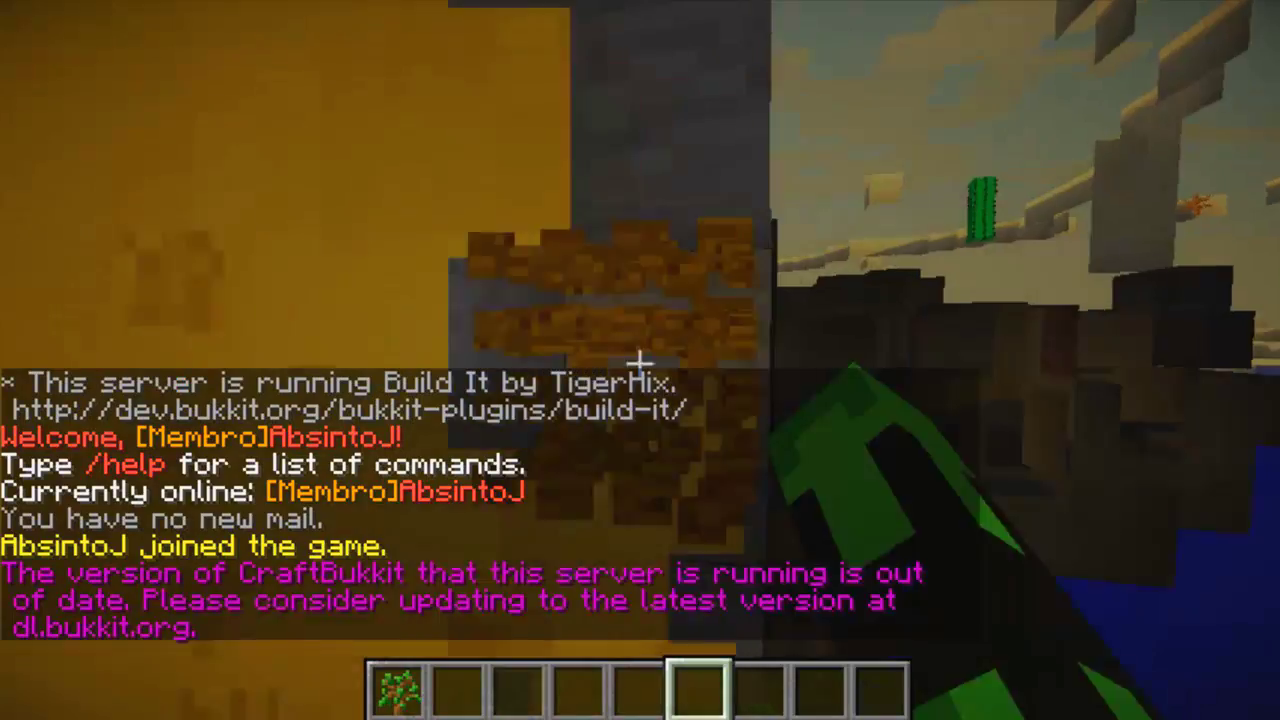